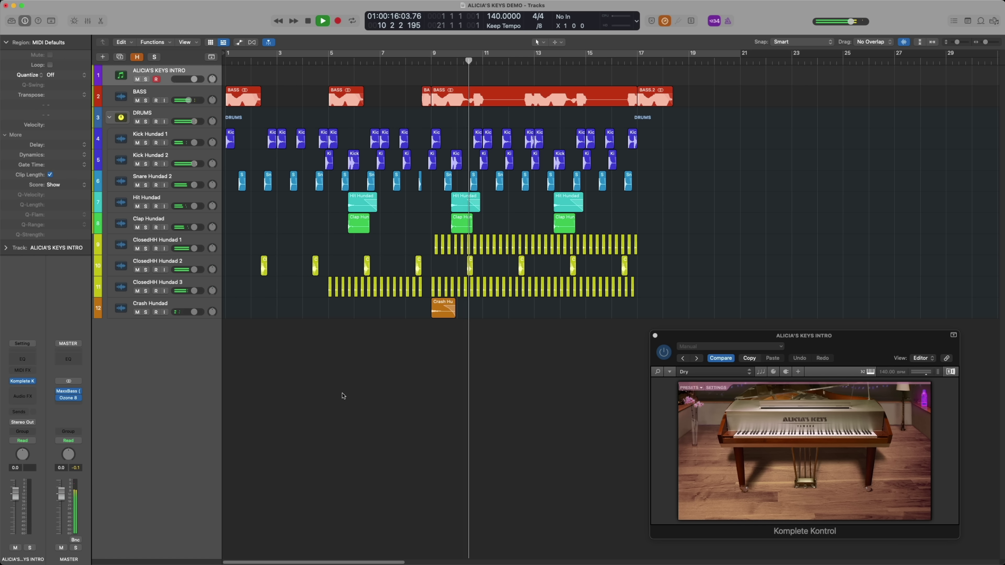
# Stop playback, open the piano's settings, audition the 05 Big Auditorium preset and return to the dry sound.
pyautogui.press('space')
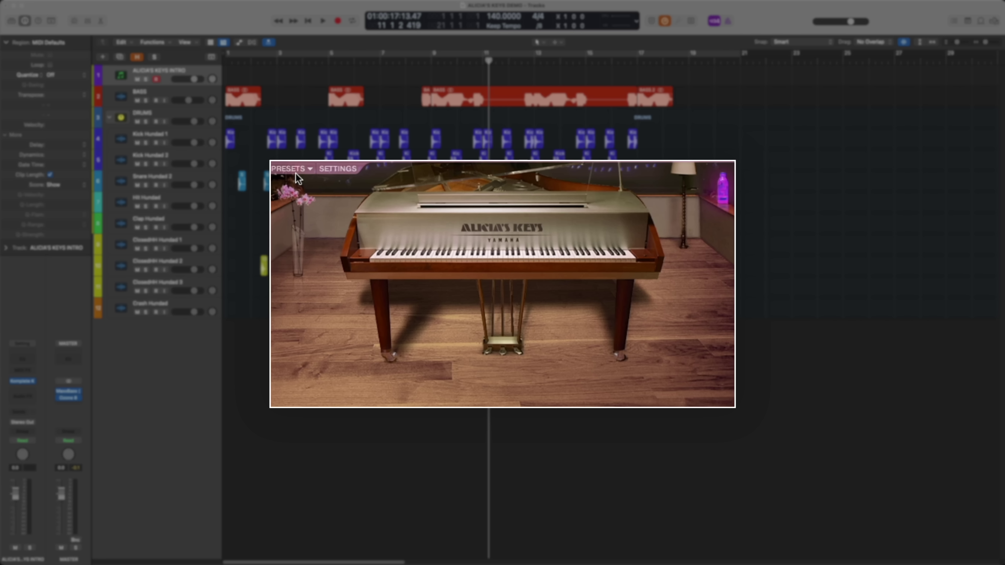
pyautogui.click(341, 170)
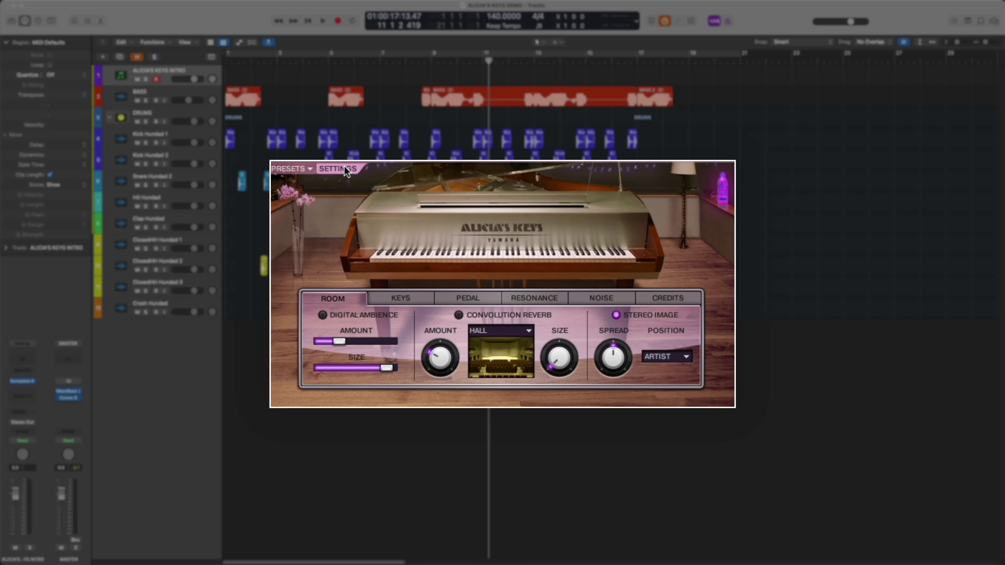
pyautogui.click(309, 169)
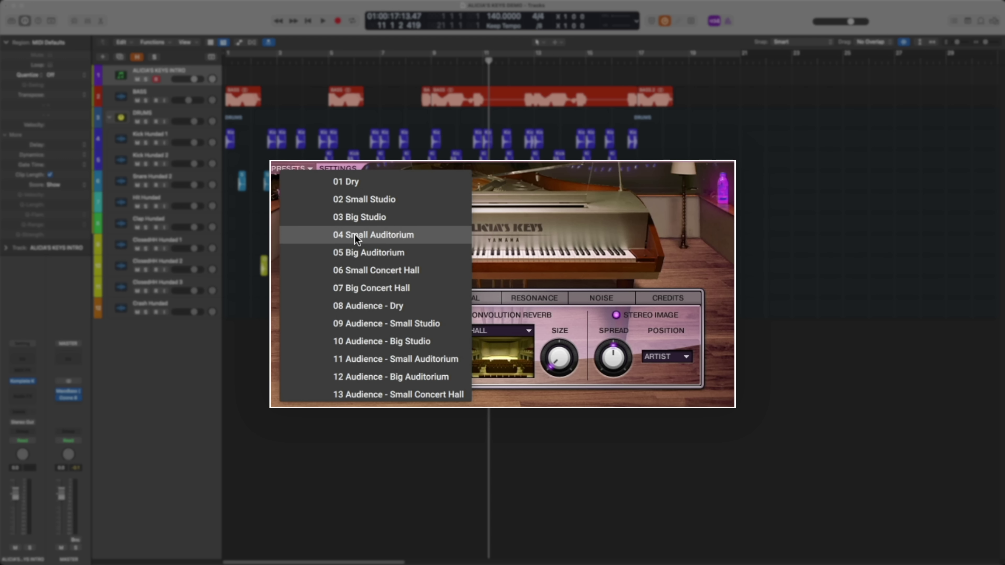
pyautogui.click(366, 252)
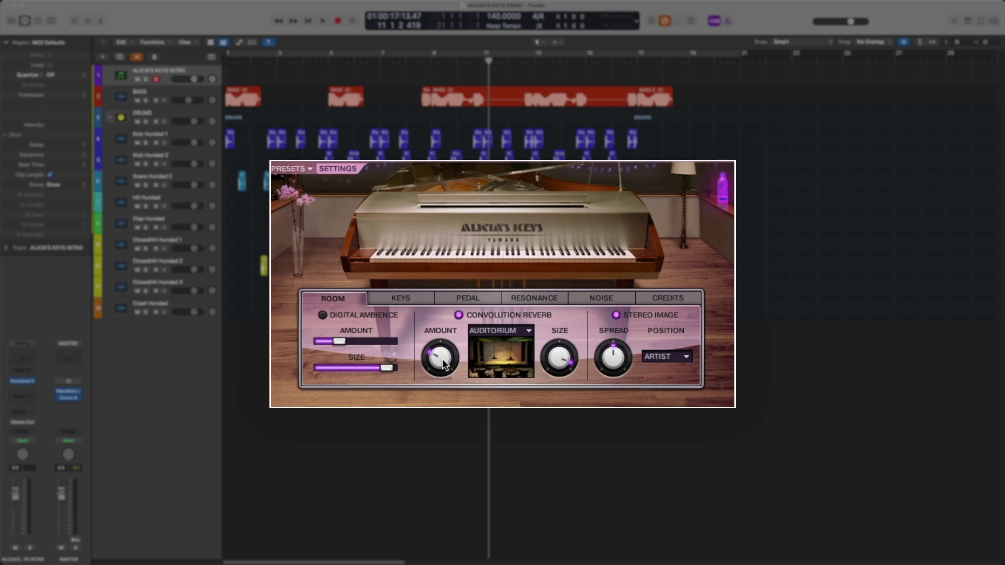
pyautogui.click(307, 170)
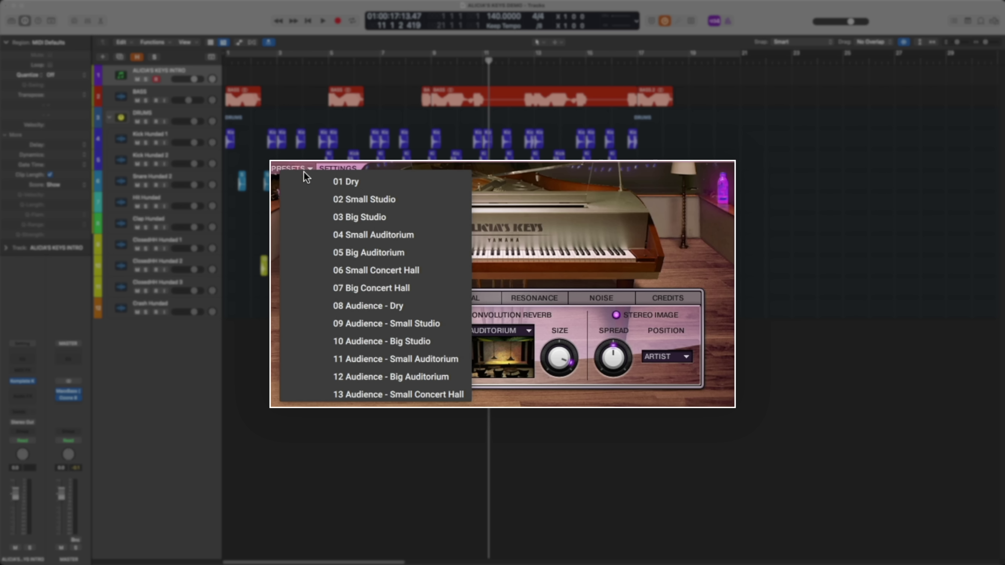
pyautogui.click(372, 359)
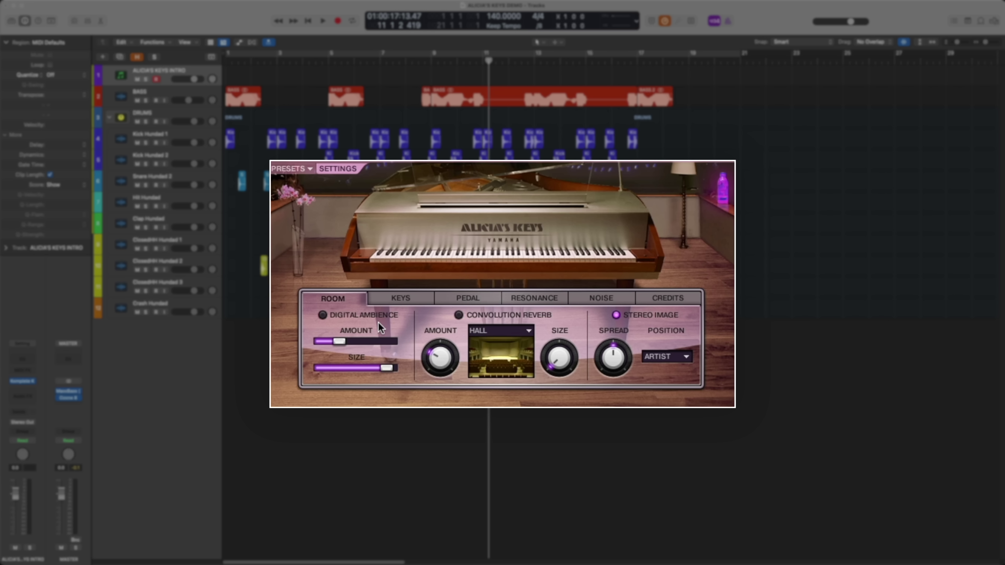
# Review the convolution reverb rooms and stereo positions, and the piano's key and pedal settings.
pyautogui.click(492, 329)
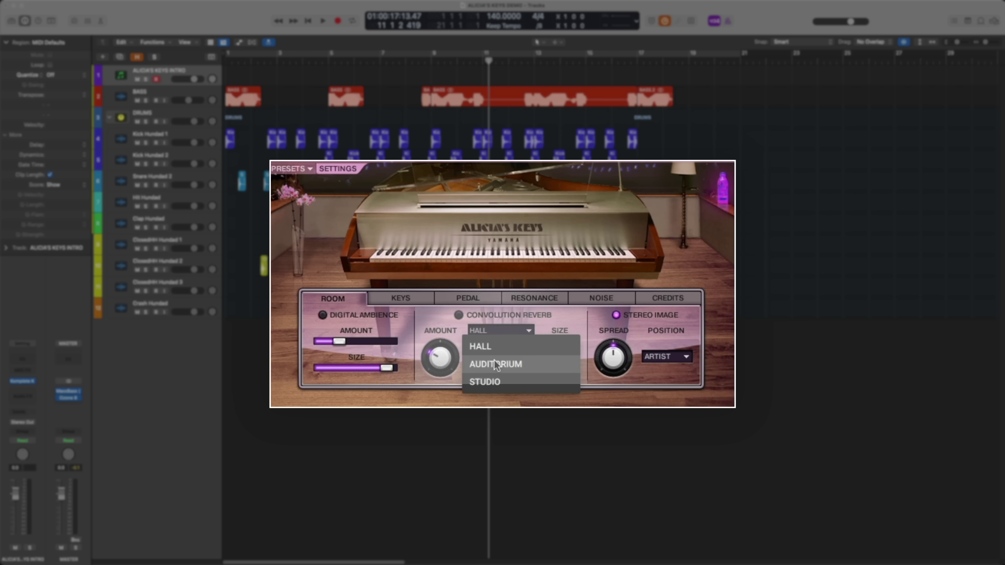
pyautogui.click(505, 327)
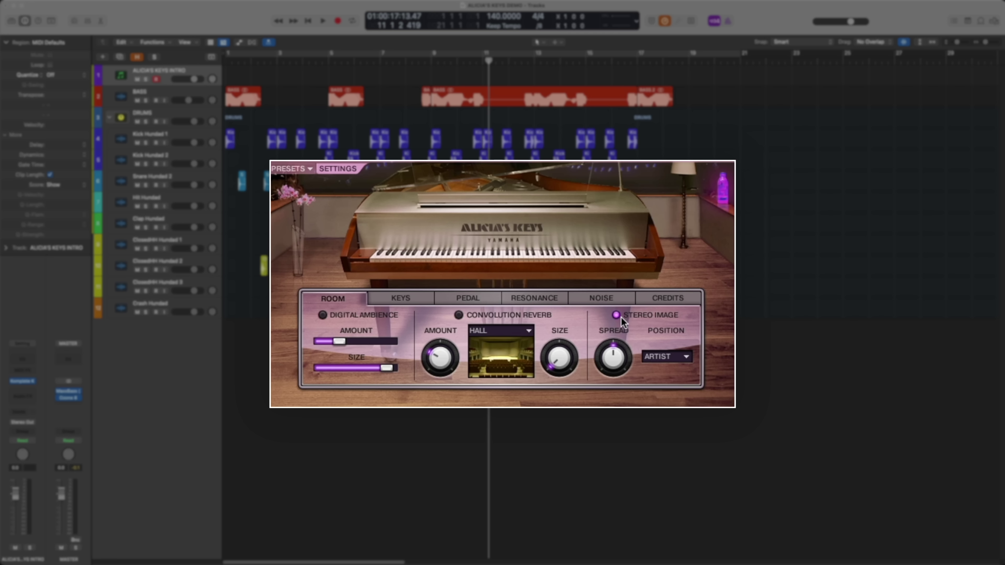
pyautogui.click(656, 358)
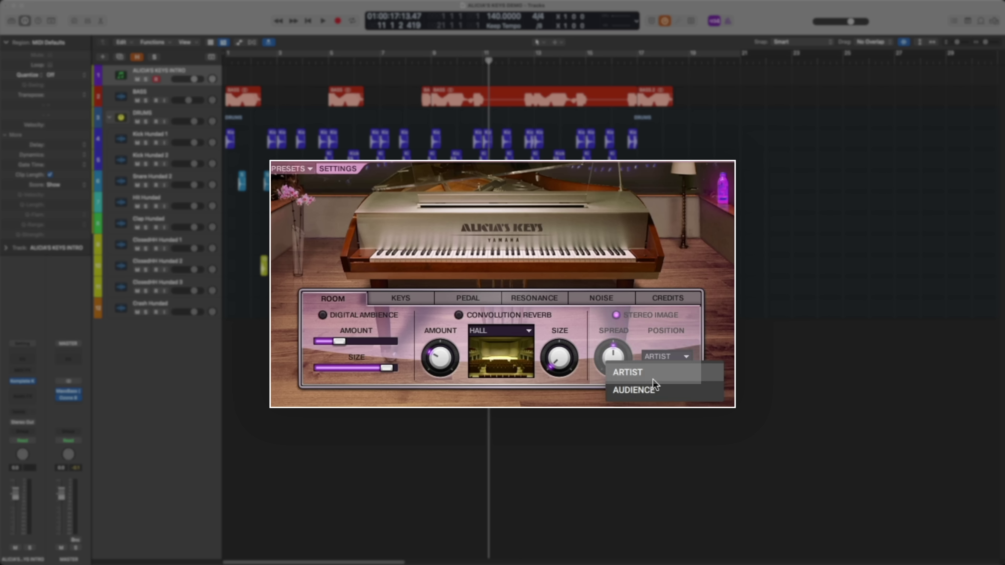
pyautogui.click(397, 299)
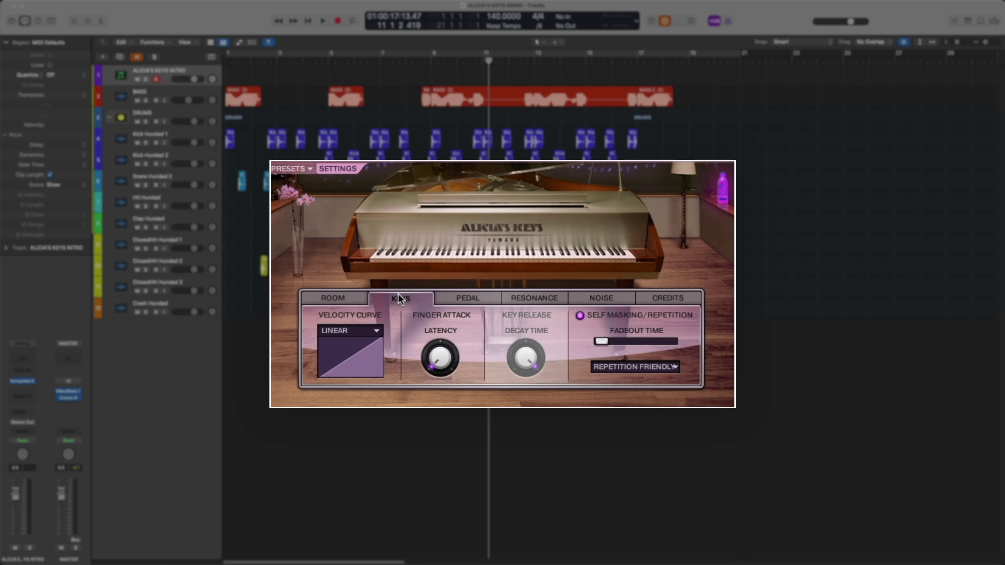
pyautogui.click(452, 301)
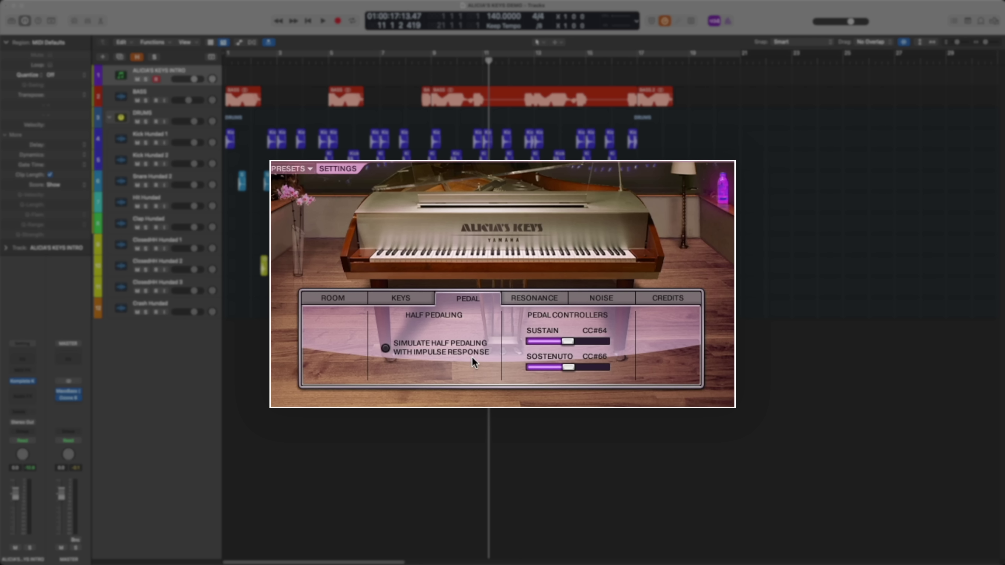
# Review the sympathetic resonance and noise settings, briefly switching Allow Silent Key Strokes on and off.
pyautogui.click(534, 298)
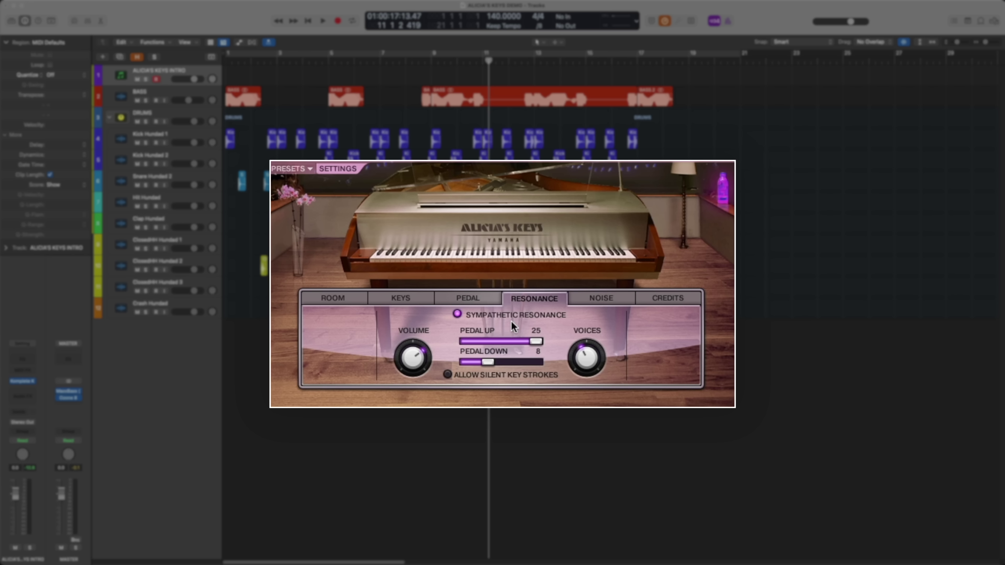
pyautogui.click(446, 376)
pyautogui.moveTo(593, 366)
pyautogui.click(448, 376)
pyautogui.click(593, 299)
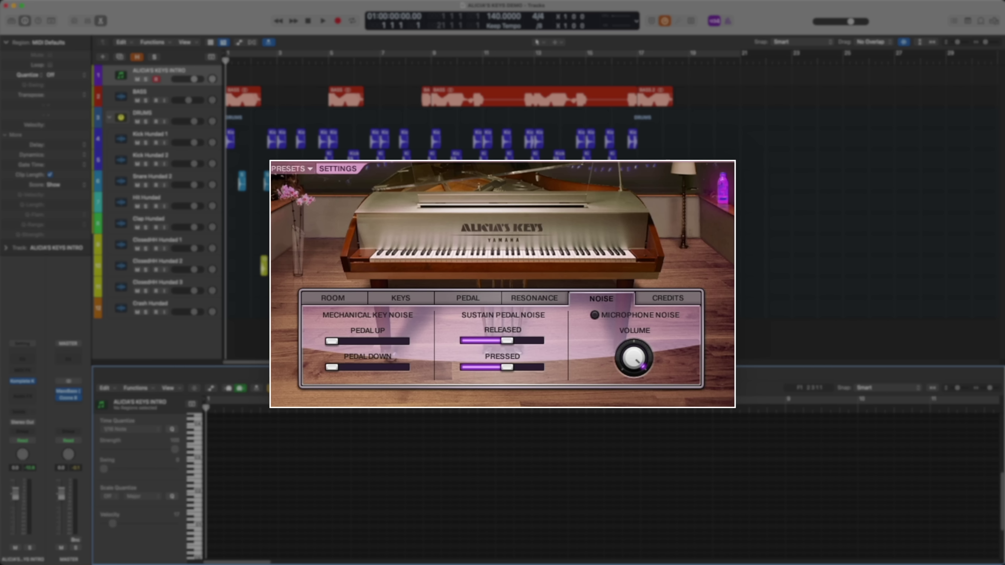
# Record a four-bar piano melody on the ALICIA'S KEYS INTRO track from bar 1 to bar 5.
pyautogui.press('space')
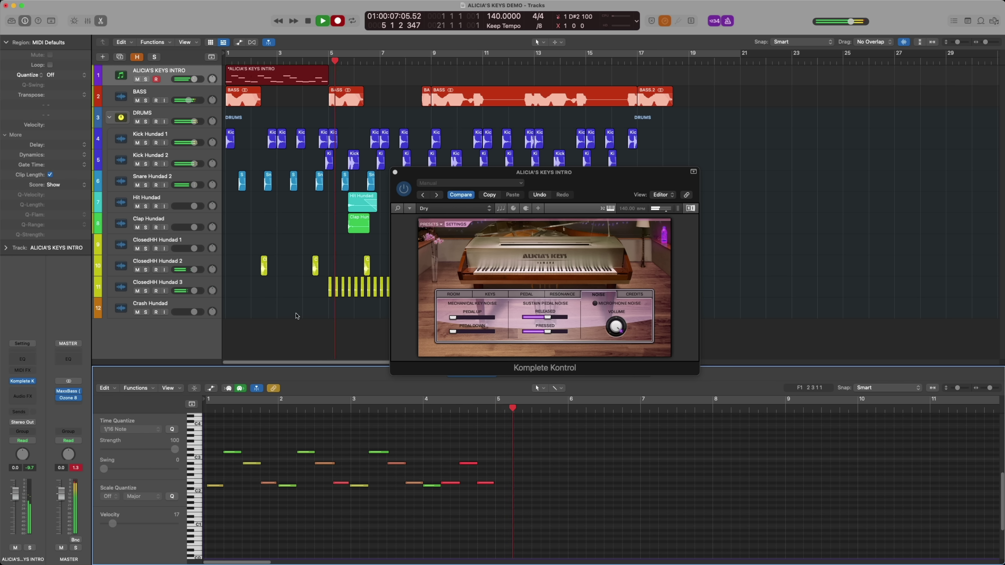
pyautogui.press('space')
# Quantize all recorded intro notes to 1/16 and set their velocity to 127.
pyautogui.press('super+a')
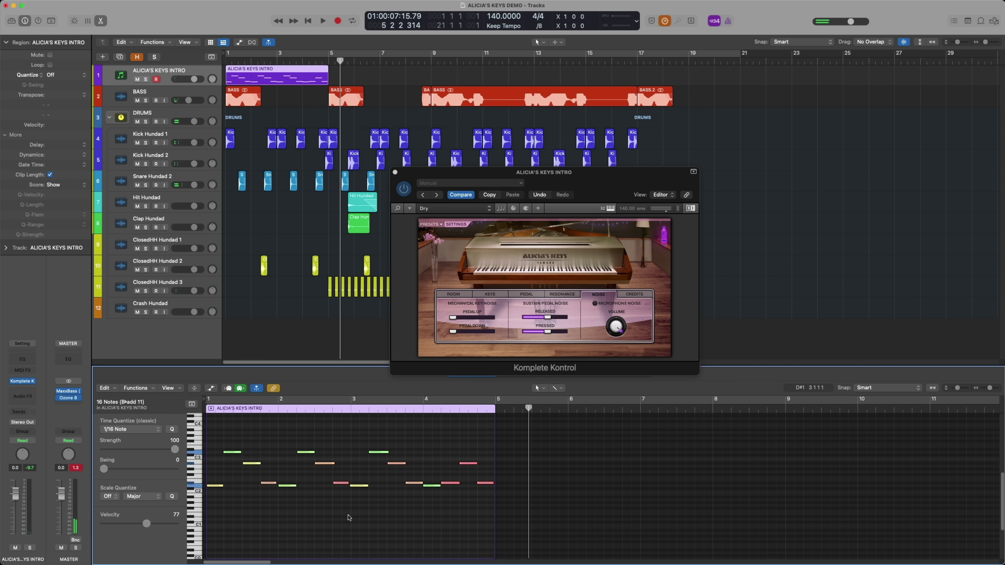
pyautogui.press('q')
pyautogui.moveTo(147, 524); pyautogui.dragTo(250, 534)
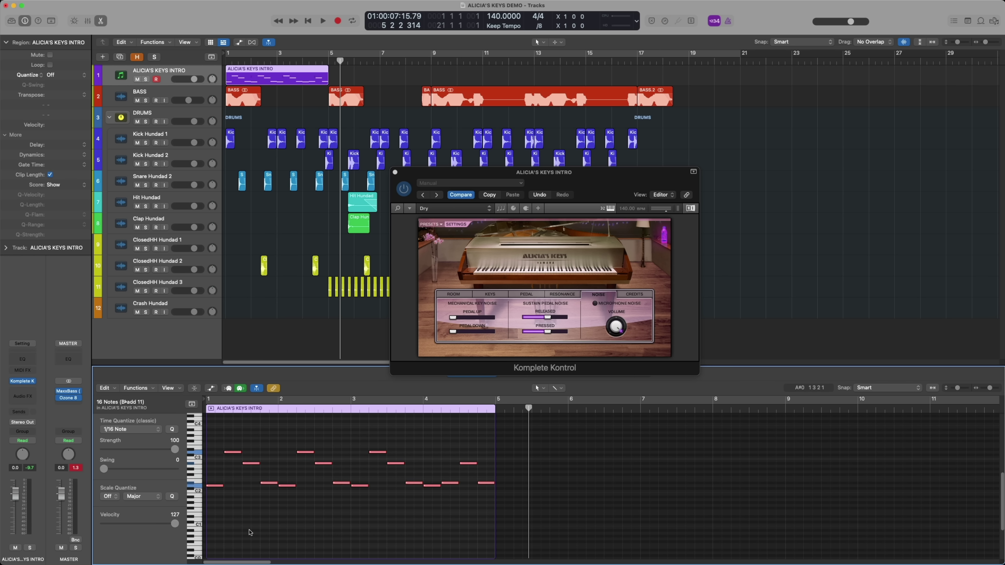
# Lower the intro piano track's volume to -5.1 dB and, with its region looping solo, set the notes' velocity to 17.
pyautogui.moveTo(18, 494); pyautogui.dragTo(17, 506)
pyautogui.press('s')
pyautogui.press('c')
pyautogui.press('space')
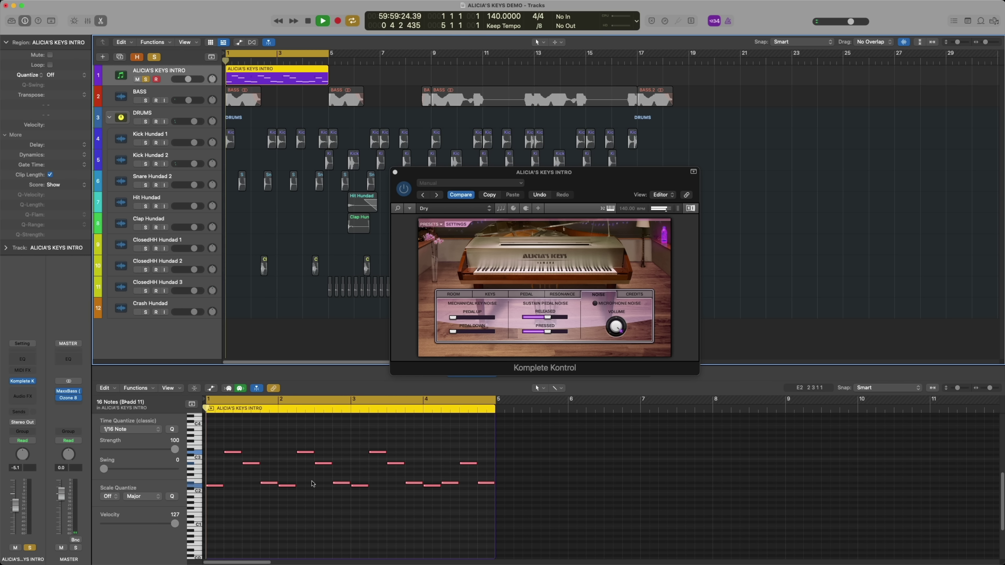
pyautogui.moveTo(175, 524); pyautogui.dragTo(113, 524)
# Add a Compressor to the intro piano track, set its threshold to -49.5 dB and raise its input gain.
pyautogui.click(23, 391)
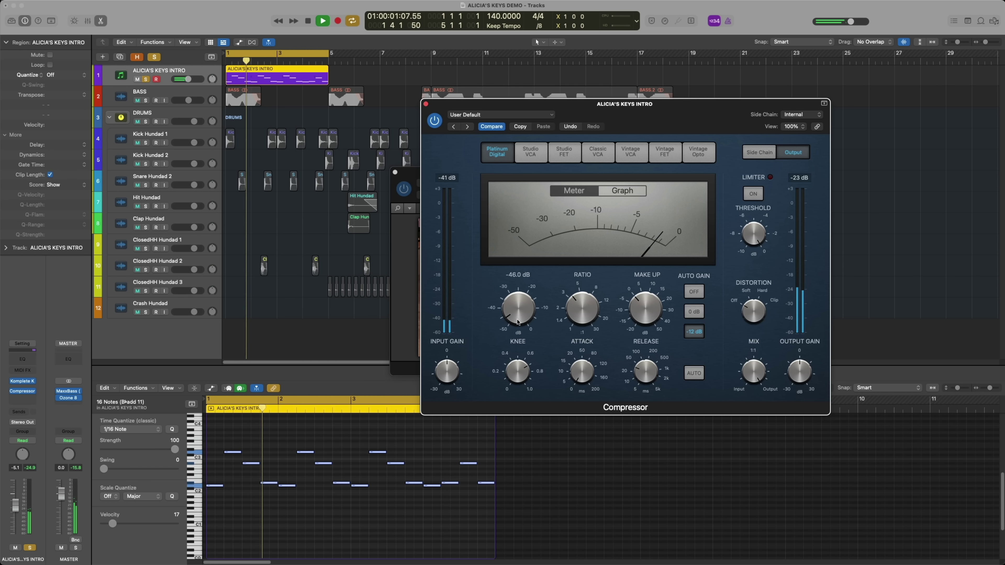
pyautogui.moveTo(519, 328); pyautogui.dragTo(503, 329)
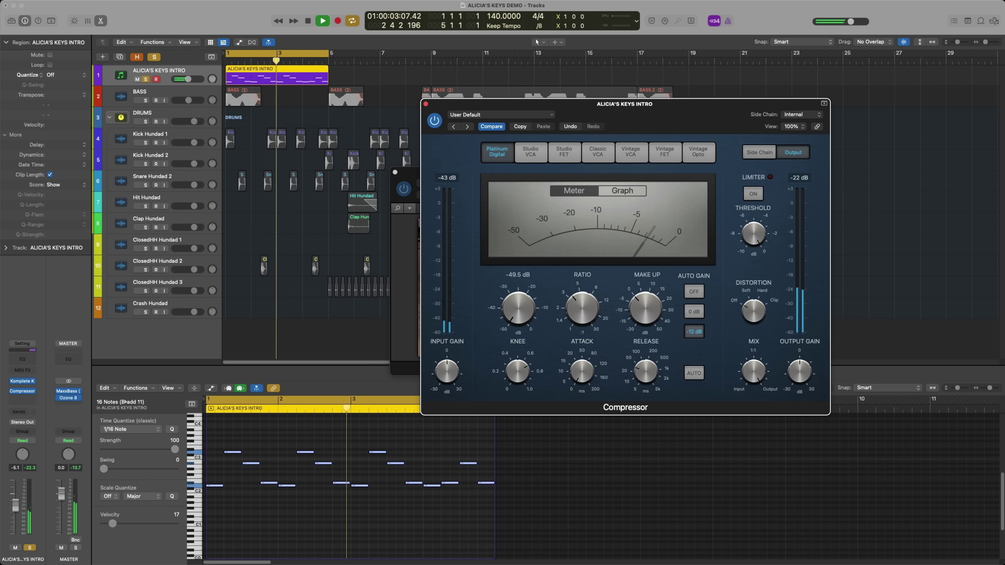
pyautogui.moveTo(459, 366); pyautogui.dragTo(463, 352)
pyautogui.press('super+w')
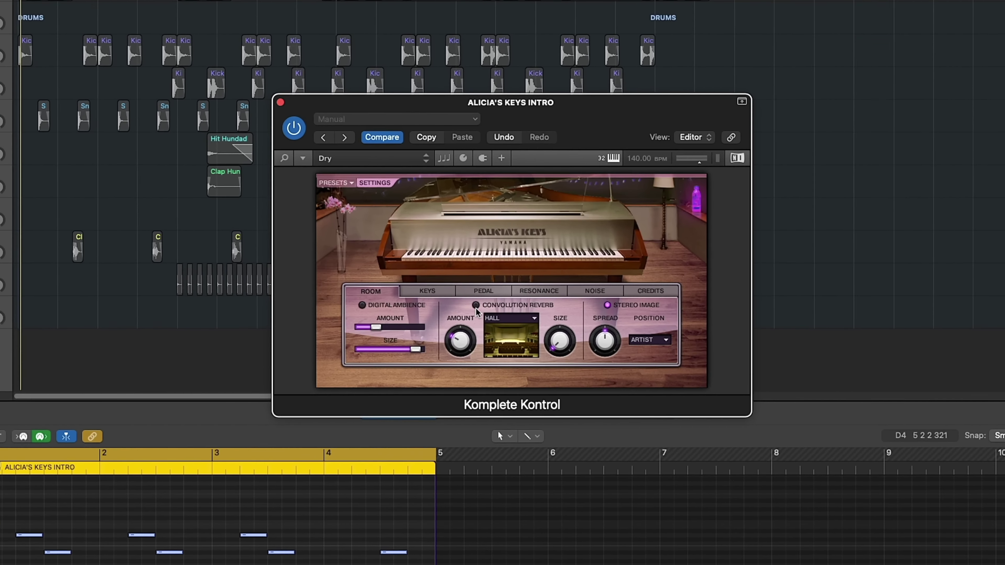
# Enable the intro piano's Hall convolution reverb and set the instrument's tuning to -0.20.
pyautogui.click(476, 308)
pyautogui.click(738, 158)
pyautogui.moveTo(594, 187); pyautogui.dragTo(600, 196)
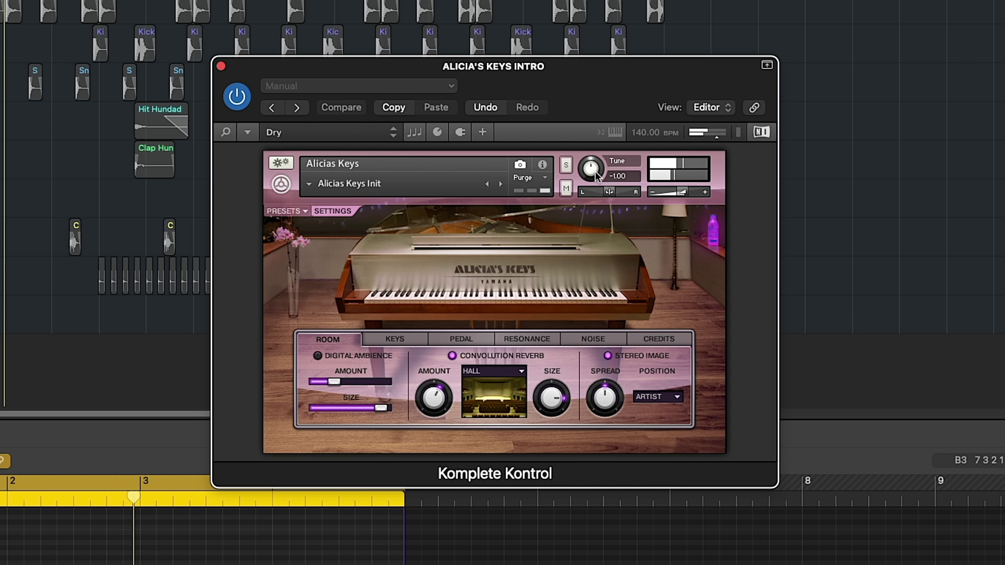
pyautogui.doubleClick(621, 177)
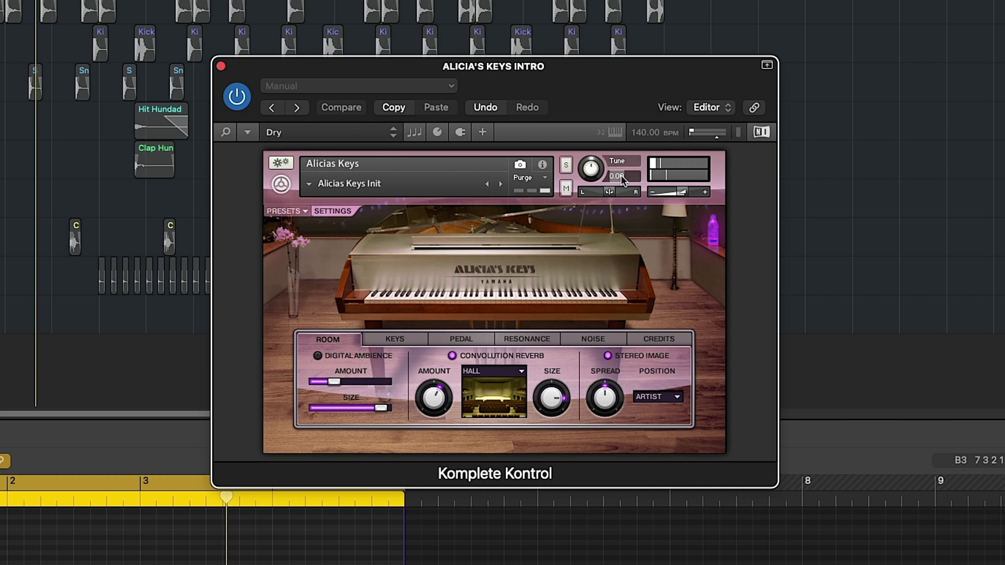
pyautogui.write('-')
pyautogui.write('.20')
# Stop playback and move the cycle range to bars 5 to 9.
pyautogui.press('space')
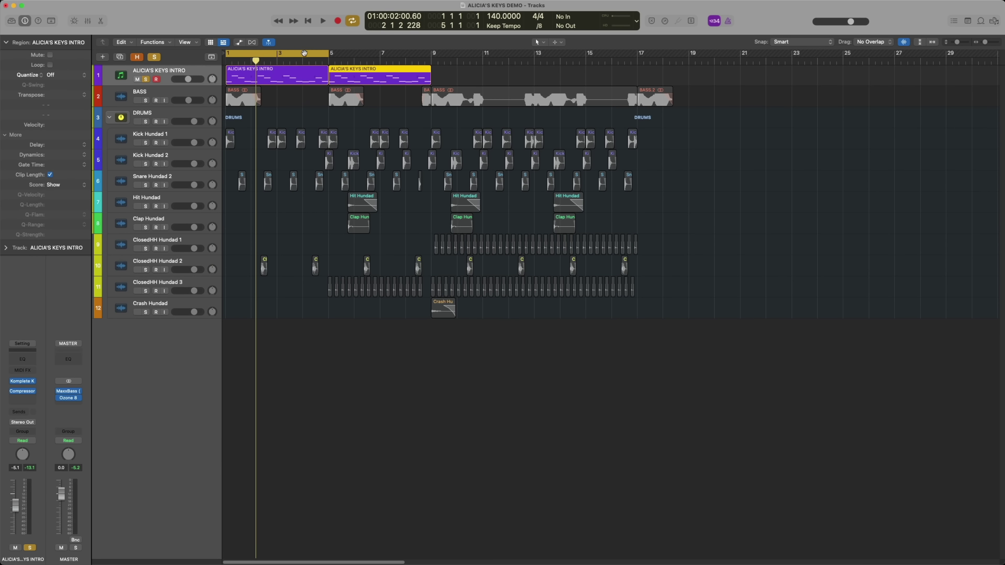
pyautogui.moveTo(248, 54); pyautogui.dragTo(353, 56)
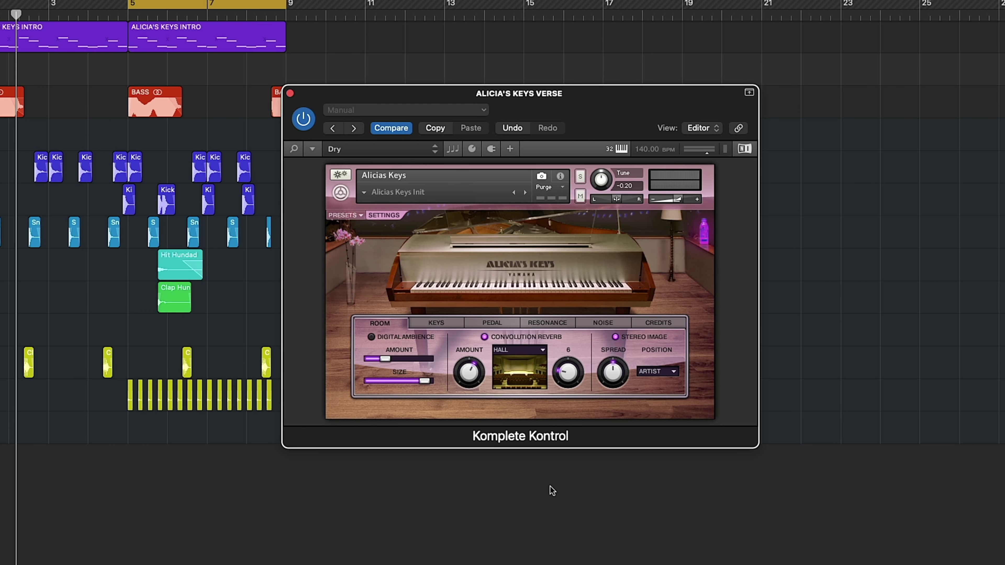
# Set the stereo position of the ALICIA'S KEYS VERSE piano to Audience and increase its spread.
pyautogui.click(648, 373)
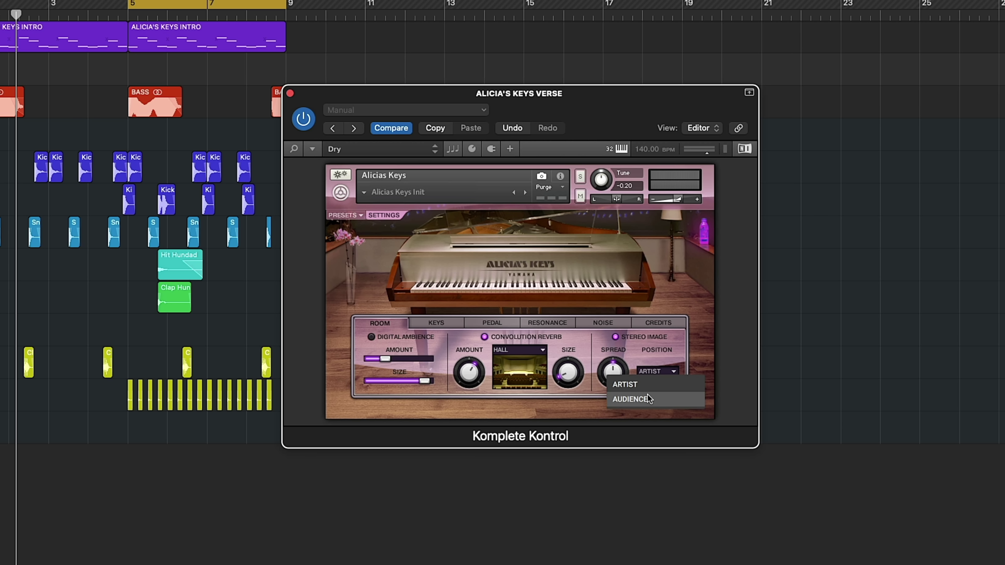
pyautogui.click(647, 395)
pyautogui.moveTo(615, 385); pyautogui.dragTo(624, 342)
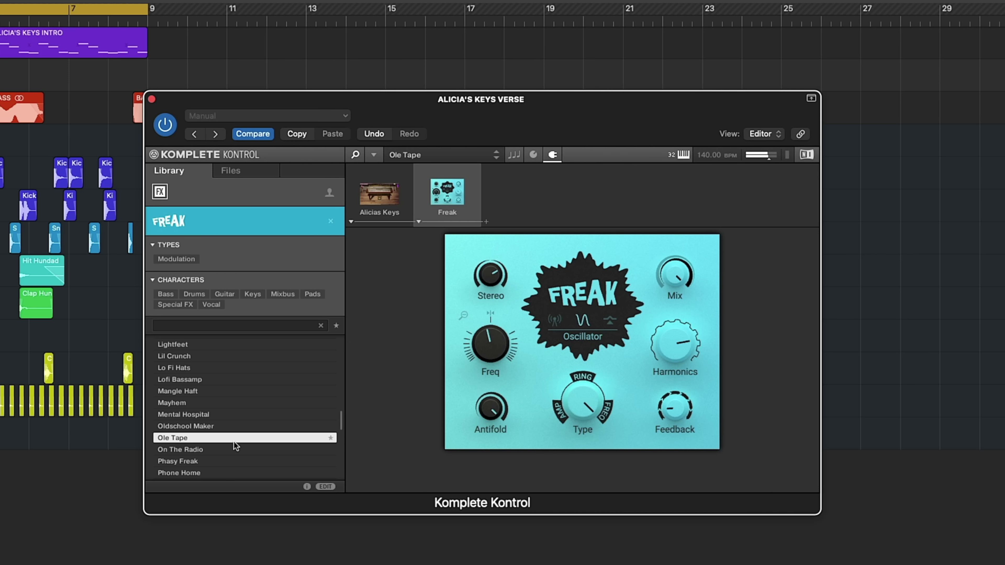
# Audition the Freak effect's Ring Widener preset and load Shiny Roads on the verse piano.
pyautogui.scroll(-5, 234, 442)
pyautogui.click(233, 438)
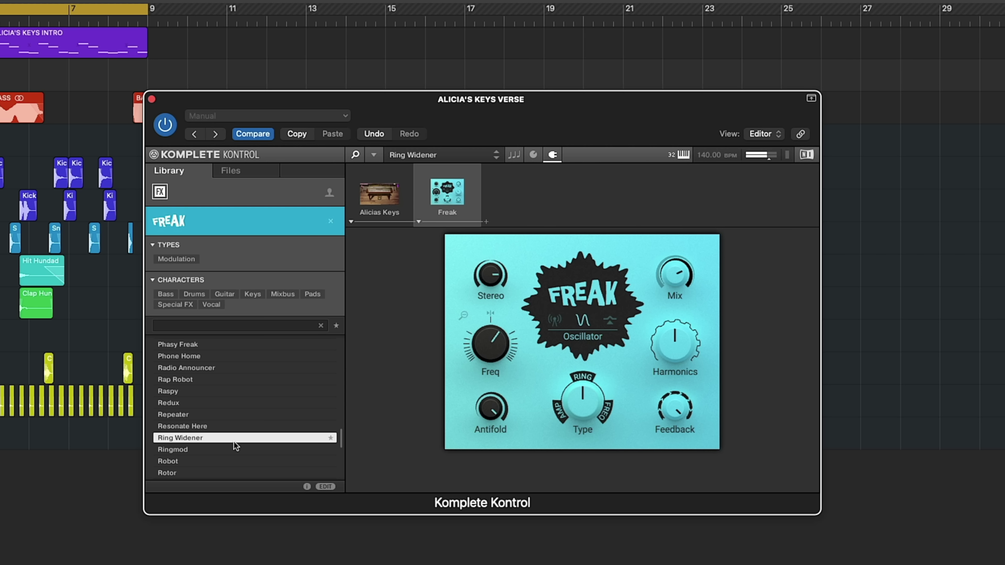
pyautogui.scroll(-6, 233, 441)
pyautogui.click(226, 458)
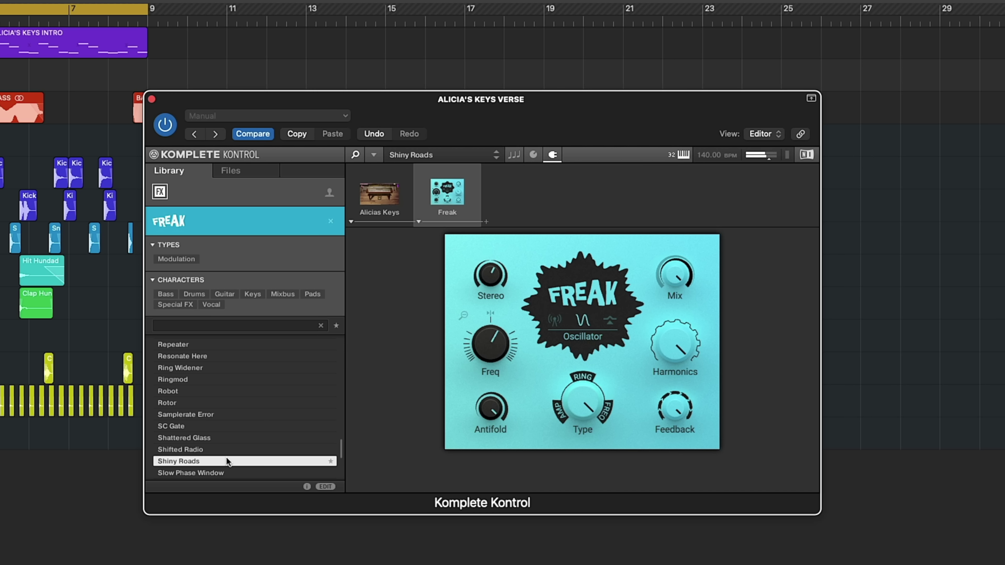
# Add another VST3 effect after Freak in the verse piano's plug-in chain.
pyautogui.click(487, 222)
pyautogui.moveTo(511, 238)
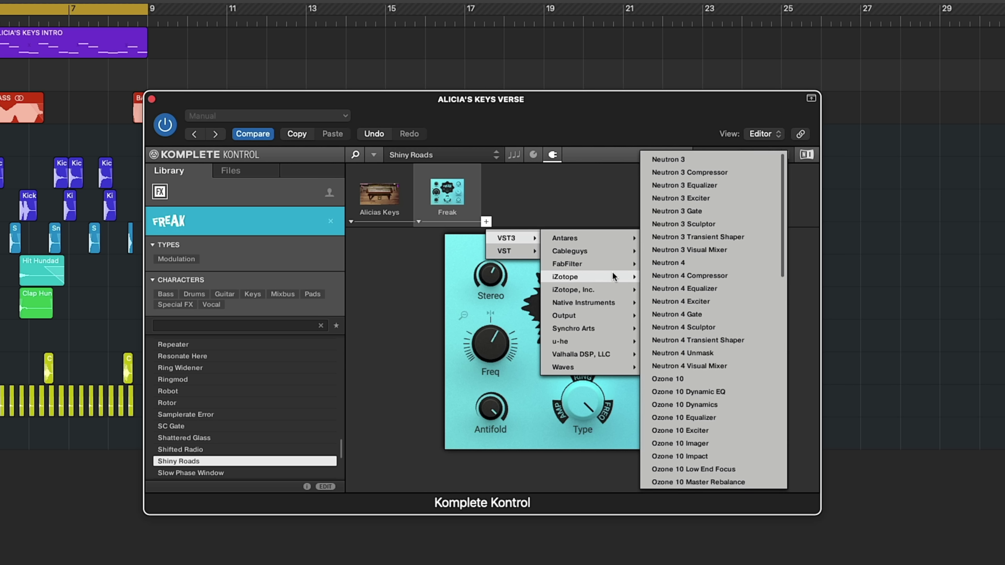
pyautogui.moveTo(613, 309)
pyautogui.click(675, 300)
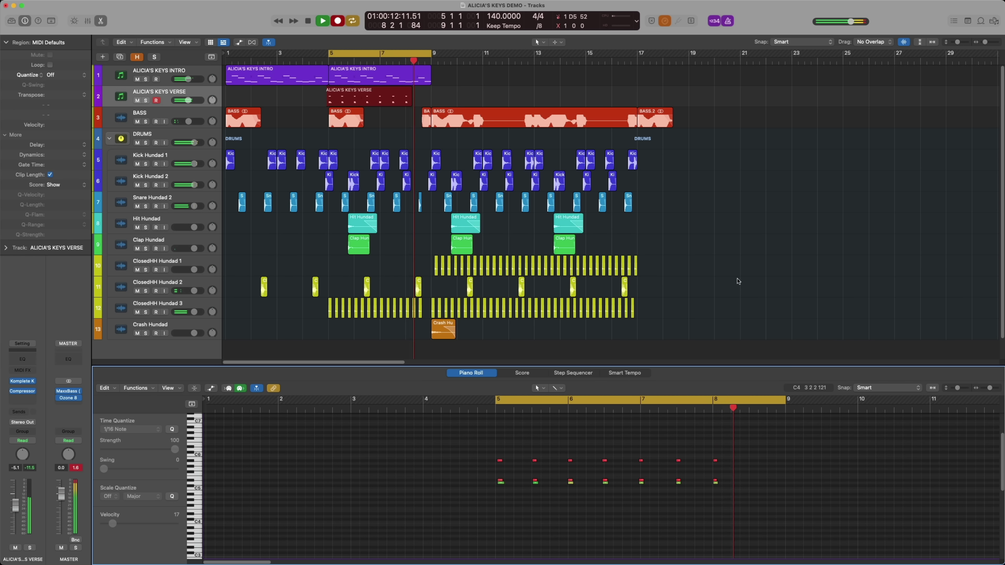
# Finish recording the verse piano part over bars 5 to 9.
pyautogui.press('space')
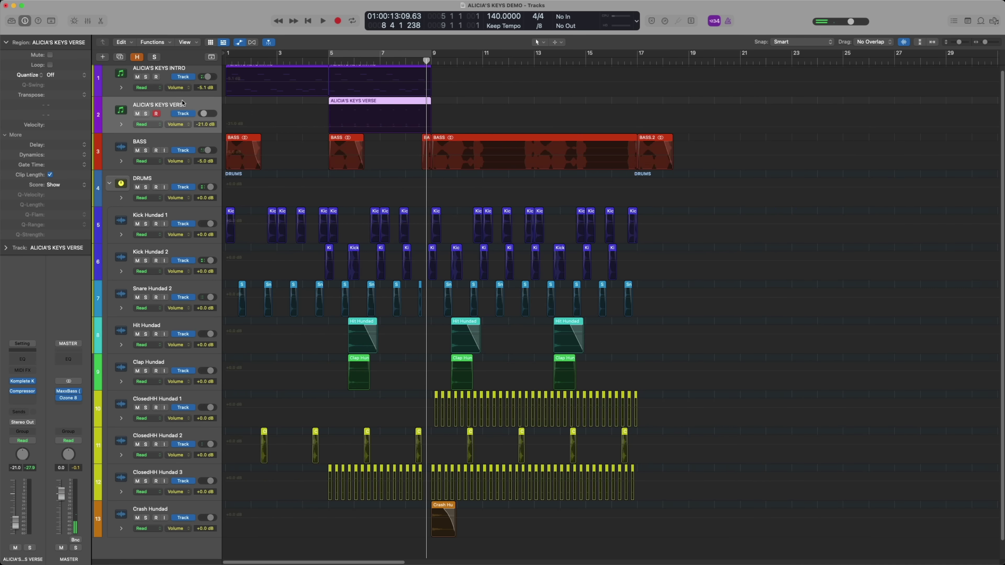
# Automate the volume of the intro and verse piano tracks to drop to silence just before bar 9.
pyautogui.press('super+Right')
pyautogui.press('super+Right')
pyautogui.press('super+Right')
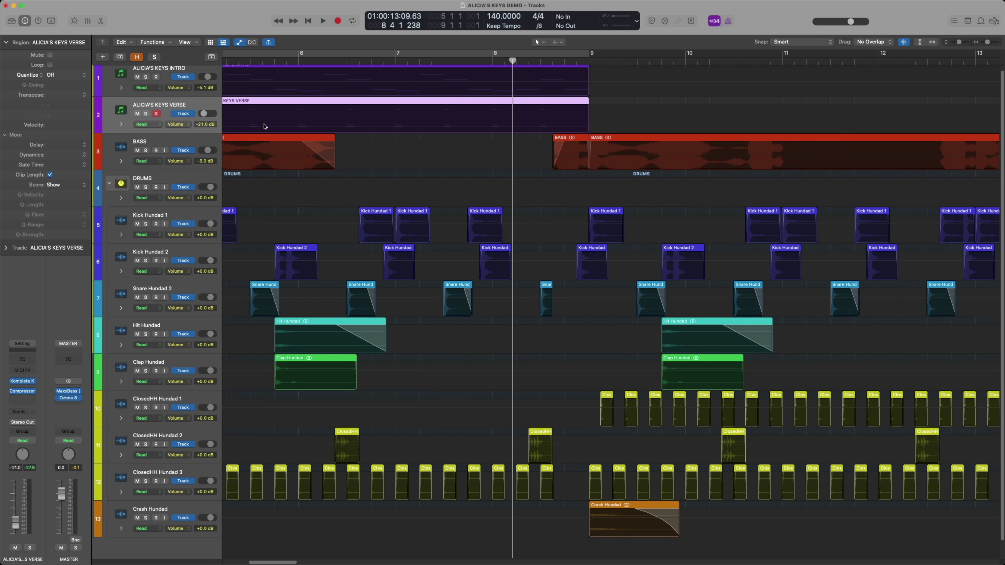
pyautogui.moveTo(667, 81); pyautogui.dragTo(709, 119)
pyautogui.click(673, 84)
pyautogui.moveTo(672, 80); pyautogui.dragTo(672, 132)
pyautogui.press('a')
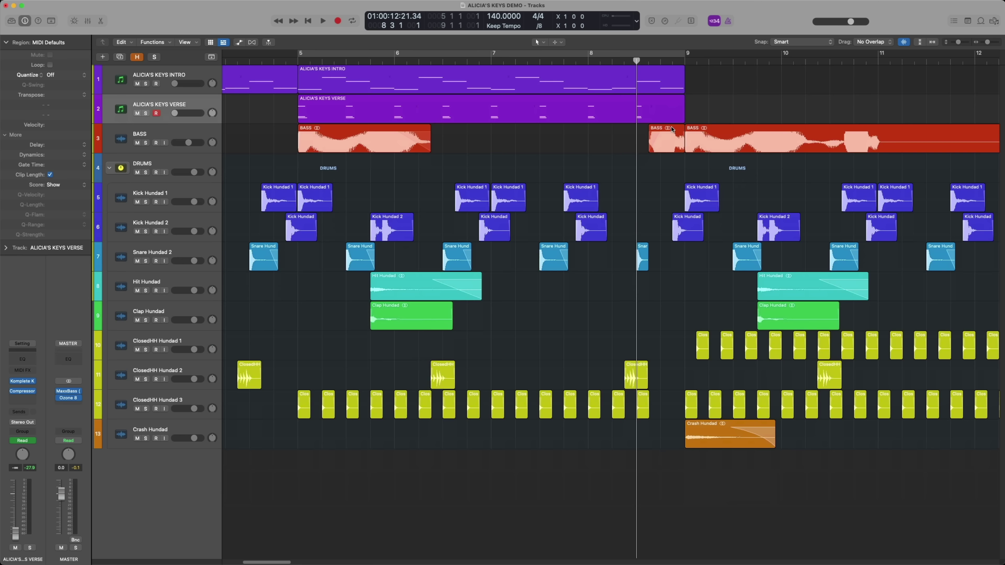
# Play back the arrangement, including the soloed ALICIA'S KEYS INTRO region looping over bars 9 to 13.
pyautogui.press('super+Up')
pyautogui.press('space')
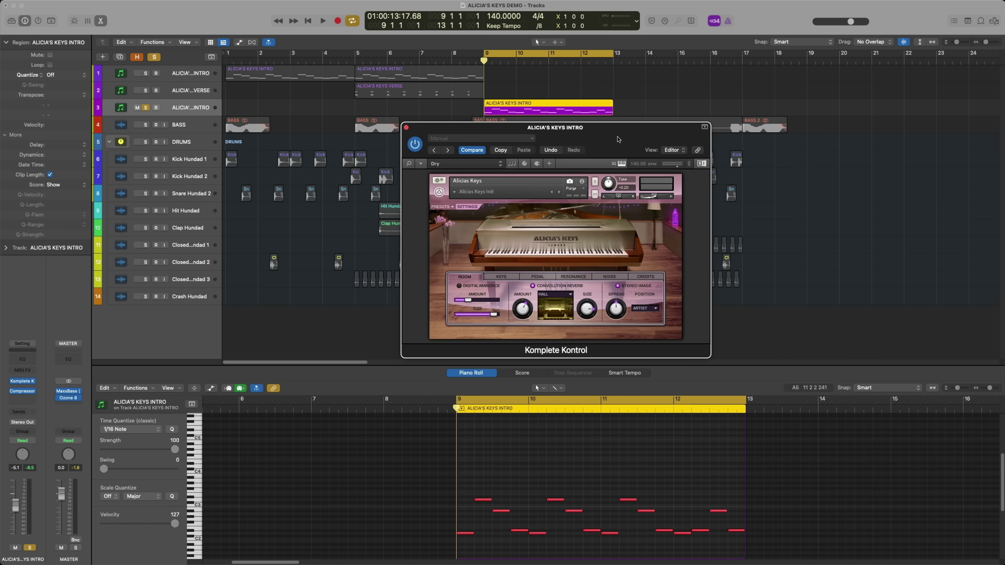
pyautogui.press('space')
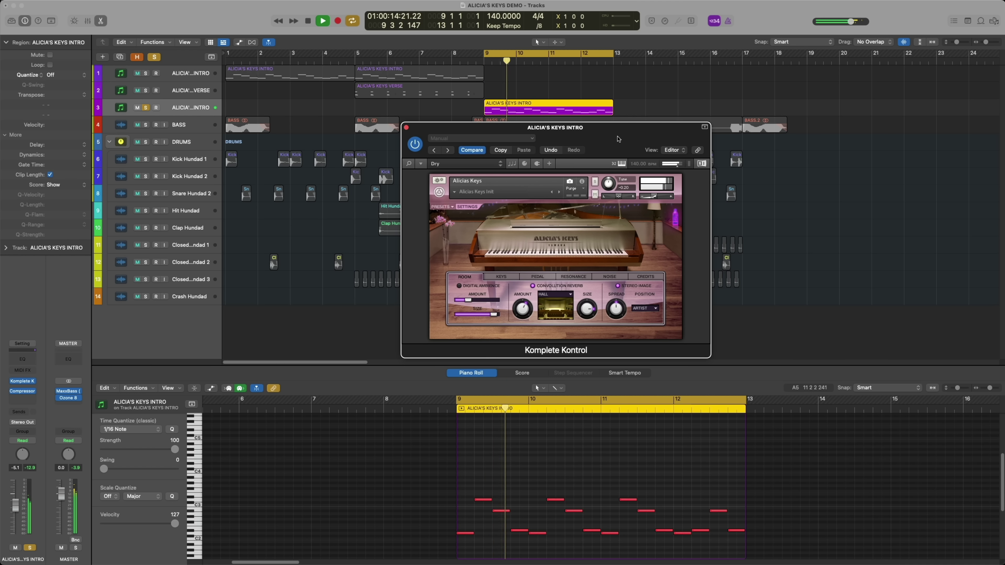
# Examine the piano instrument's noise settings while playing back the soloed part looping over bars 9 to 13.
pyautogui.moveTo(587, 290)
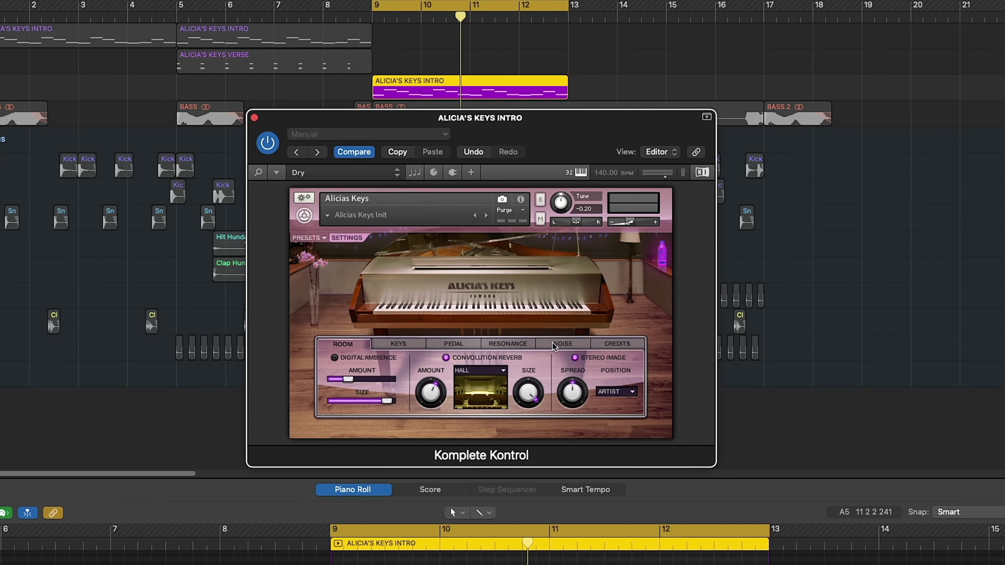
pyautogui.click(582, 317)
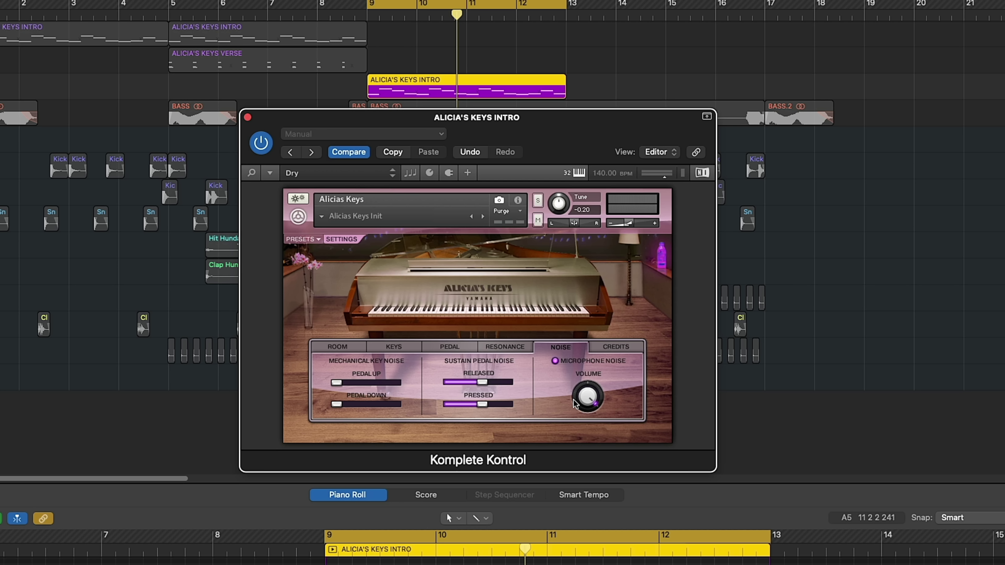
pyautogui.press('space')
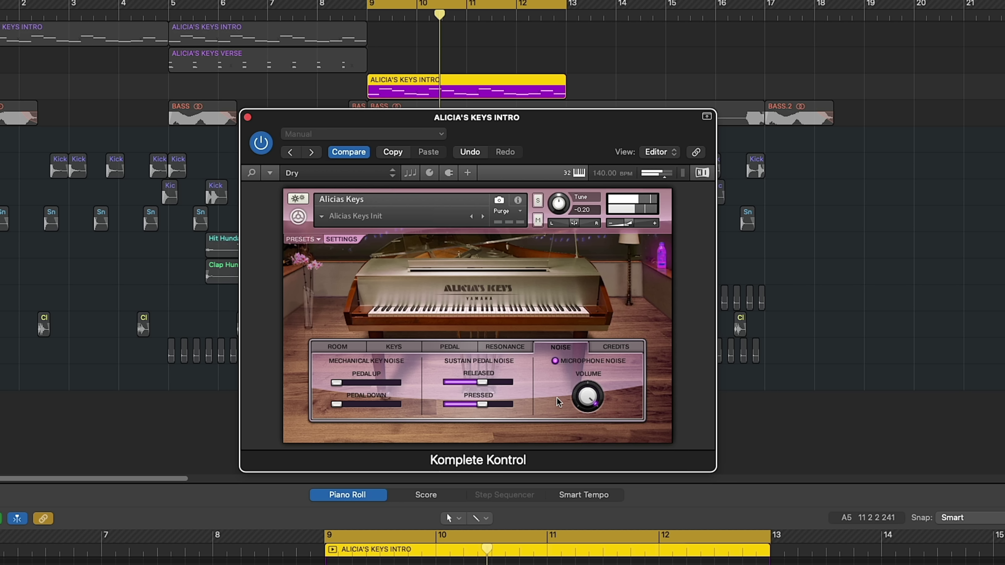
# Add the Native Instruments VST3 effect Transient Master after Alicias Keys in the plug-in chain.
pyautogui.click(446, 177)
pyautogui.click(314, 240)
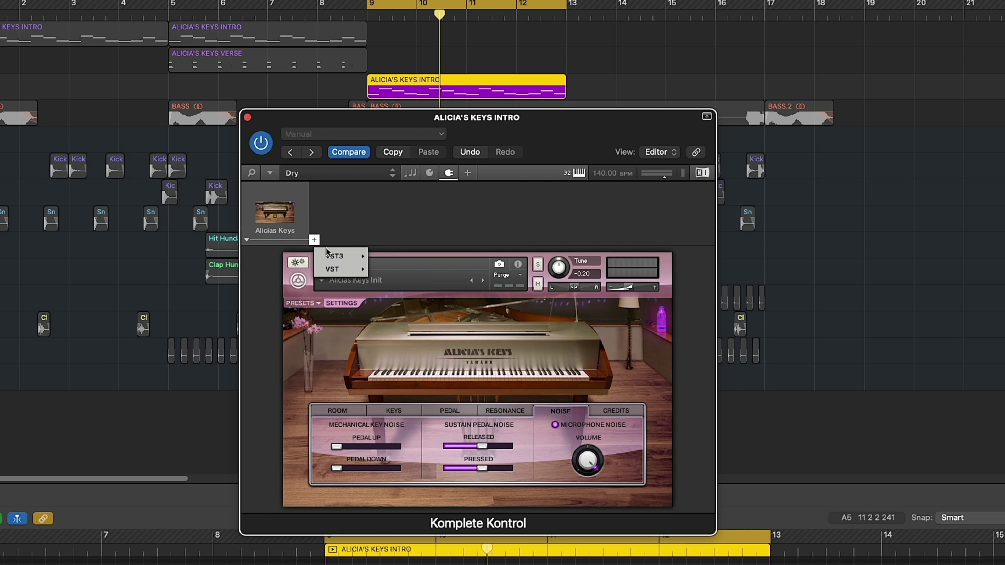
pyautogui.moveTo(334, 256)
pyautogui.moveTo(436, 321)
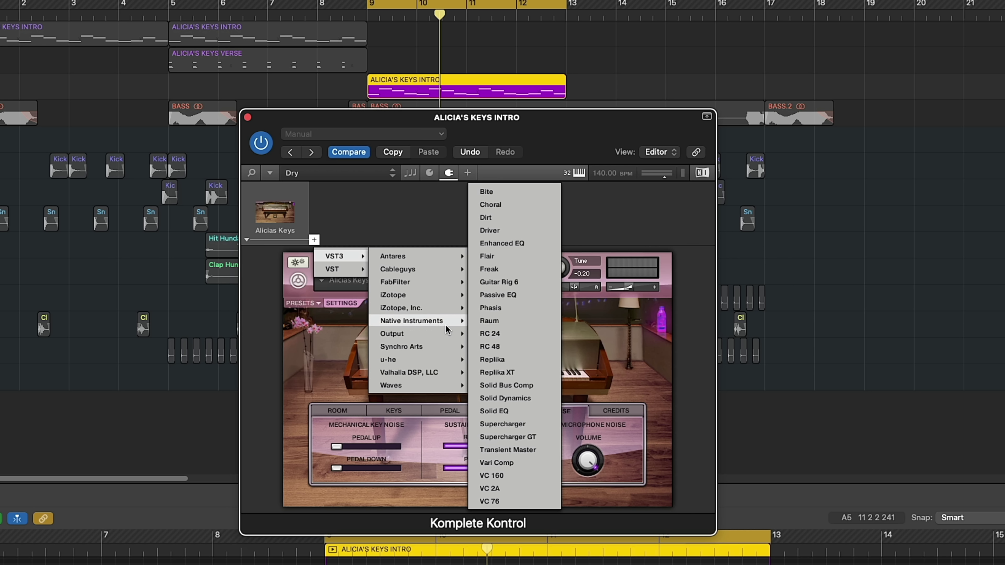
pyautogui.click(510, 449)
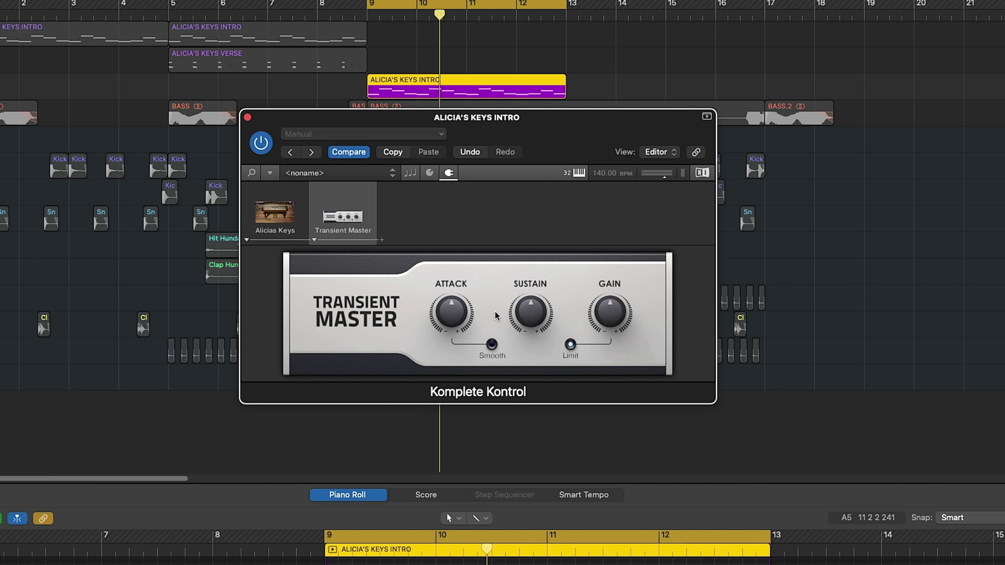
# Raise Transient Master's attack to maximum, cut its sustain to minimum and turn on Smooth.
pyautogui.moveTo(439, 307)
pyautogui.moveTo(601, 317)
pyautogui.moveTo(531, 313); pyautogui.dragTo(531, 345)
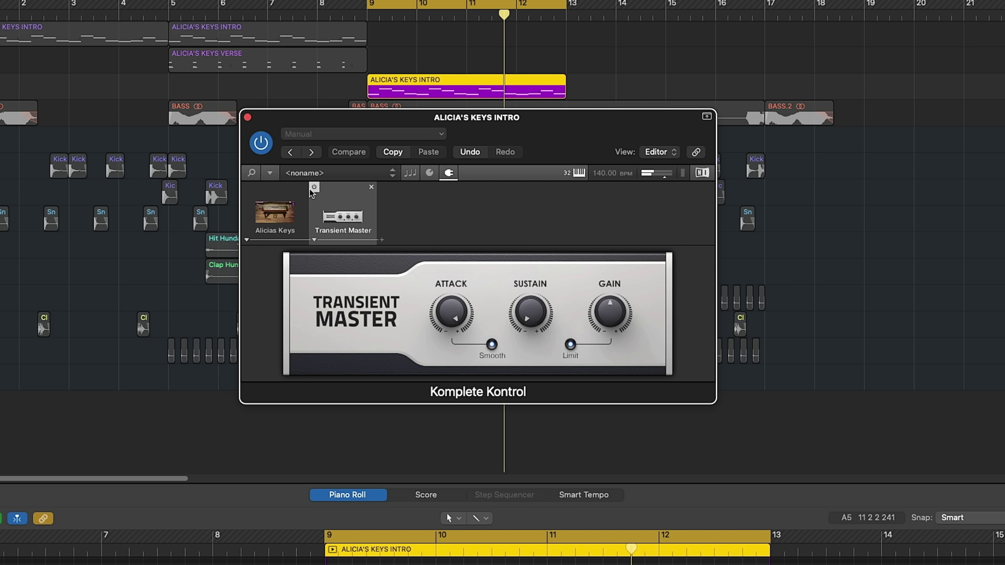
# Compare the looping piano part with Transient Master bypassed and active, leaving the effect on.
pyautogui.click(311, 187)
pyautogui.press('space')
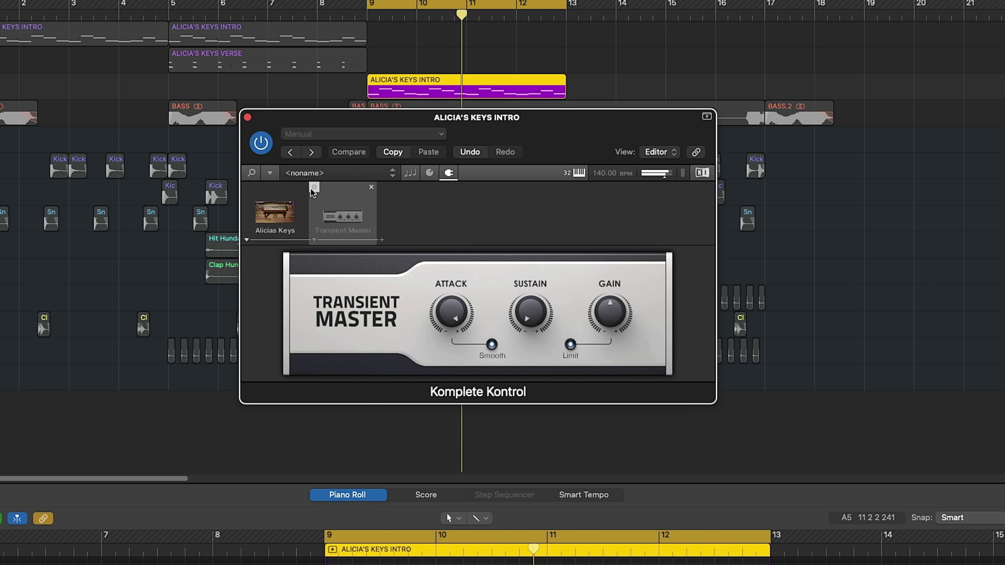
pyautogui.click(313, 188)
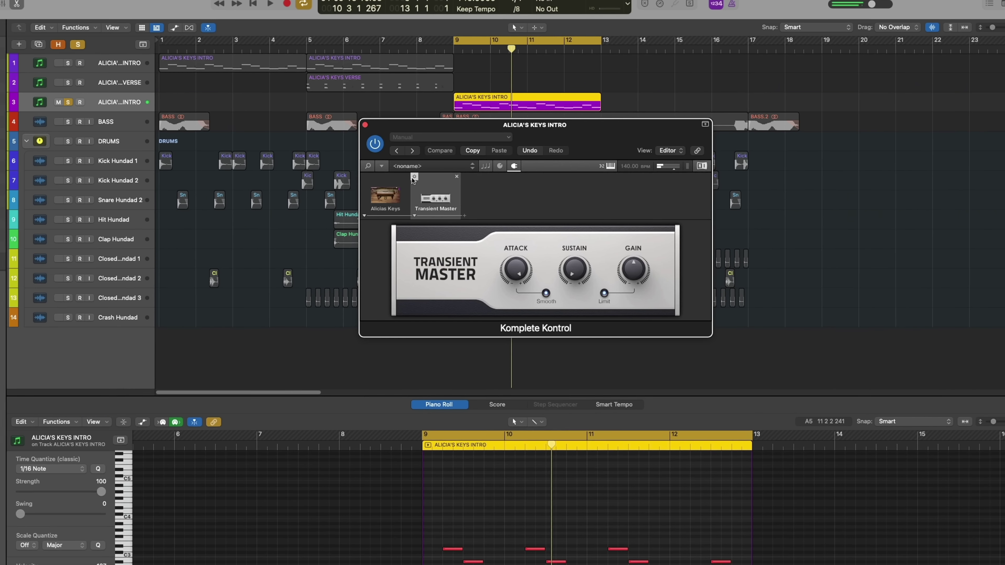
# Play back the full mix over bars 9 to 13 with the piano unsoloed and its plug-in window closed.
pyautogui.press('space')
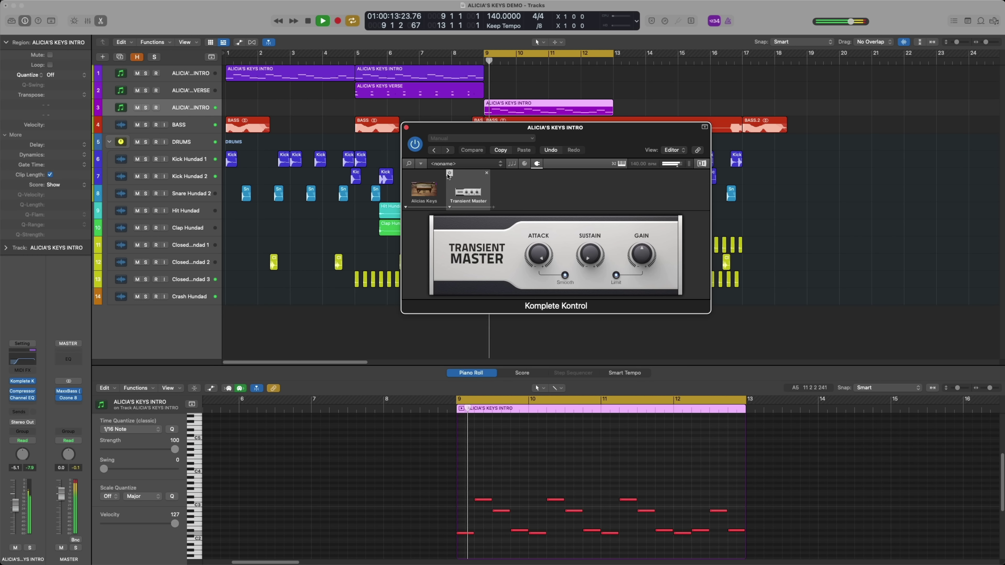
pyautogui.press('super+w')
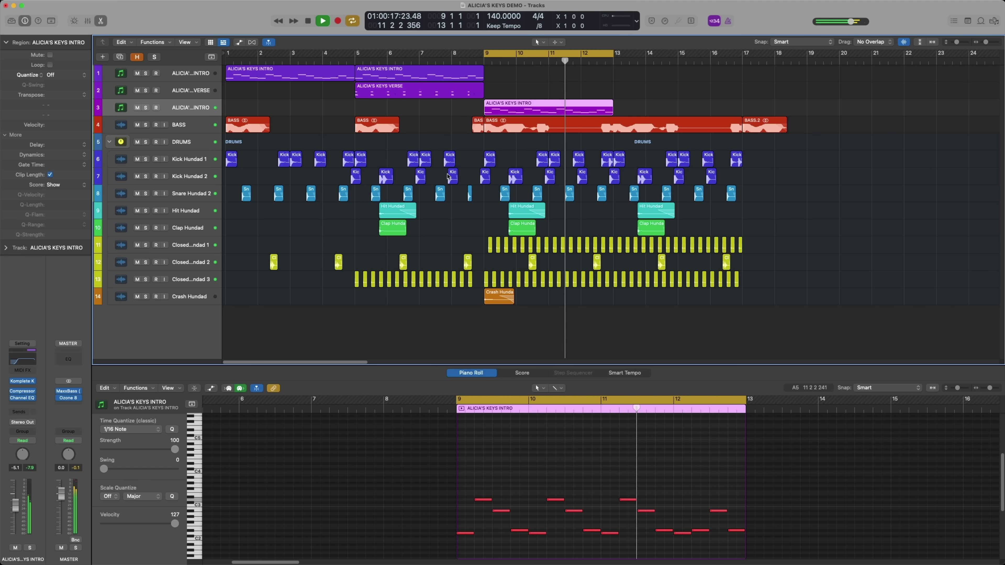
pyautogui.press('space')
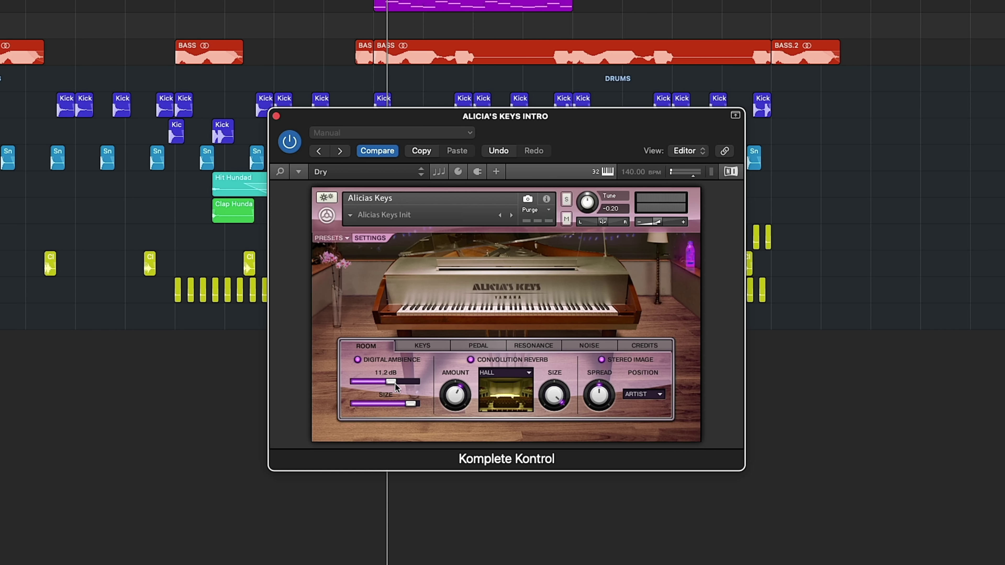
# Set the piano's convolution reverb to Auditorium and raise the unlabelled knob in its sympathetic resonance settings to 200.
pyautogui.click(495, 372)
pyautogui.click(500, 397)
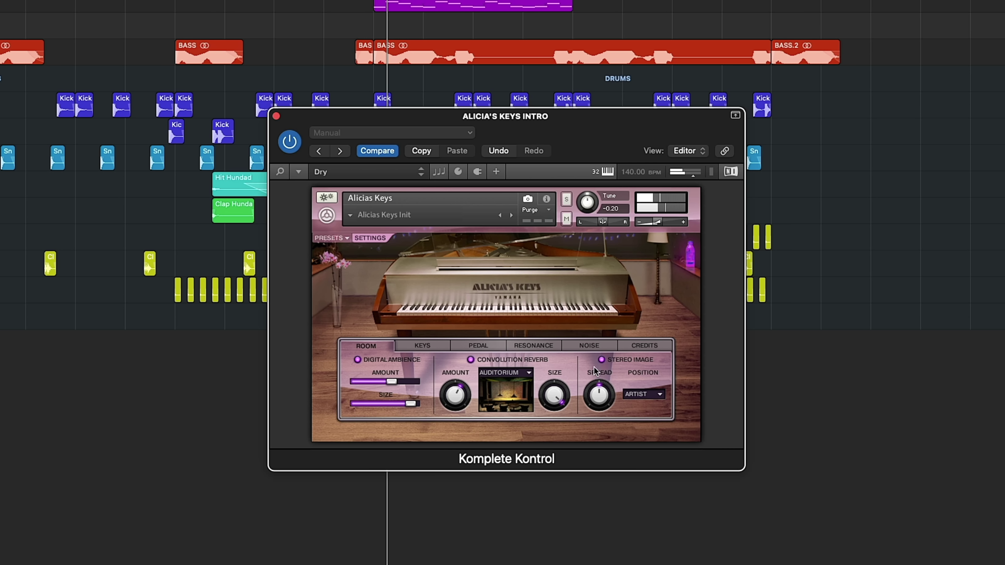
pyautogui.click(603, 348)
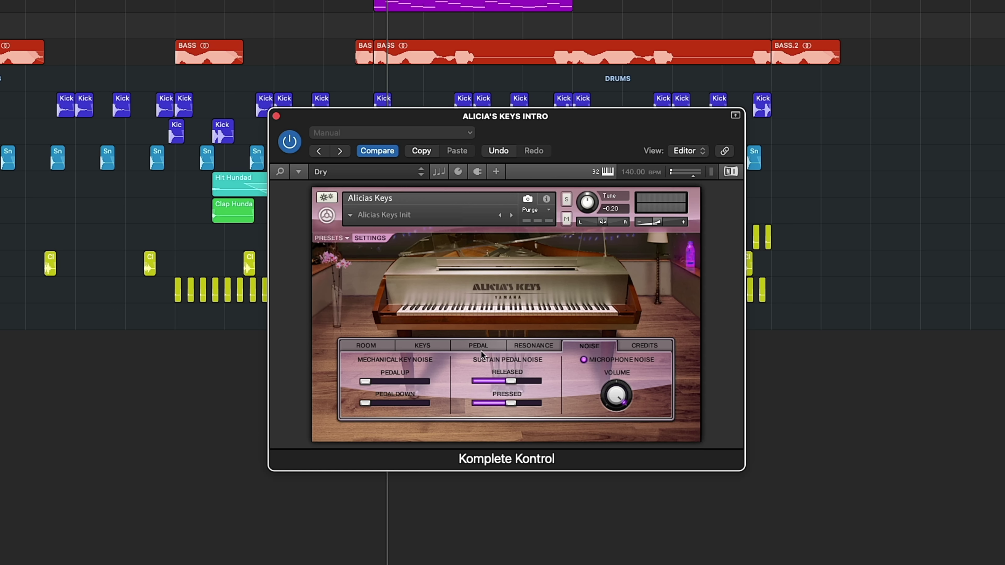
pyautogui.click(534, 347)
pyautogui.moveTo(576, 398); pyautogui.dragTo(571, 273)
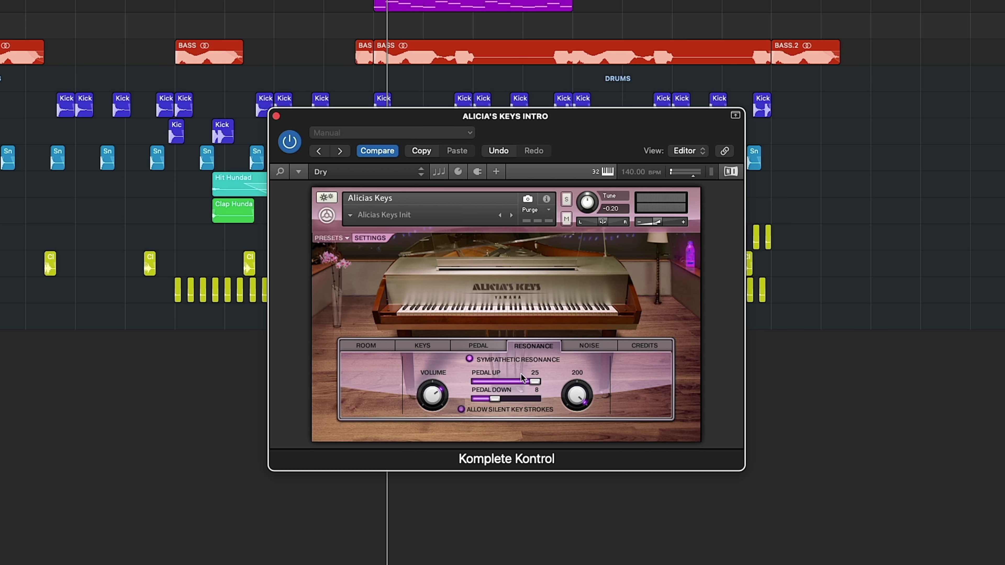
pyautogui.click(382, 348)
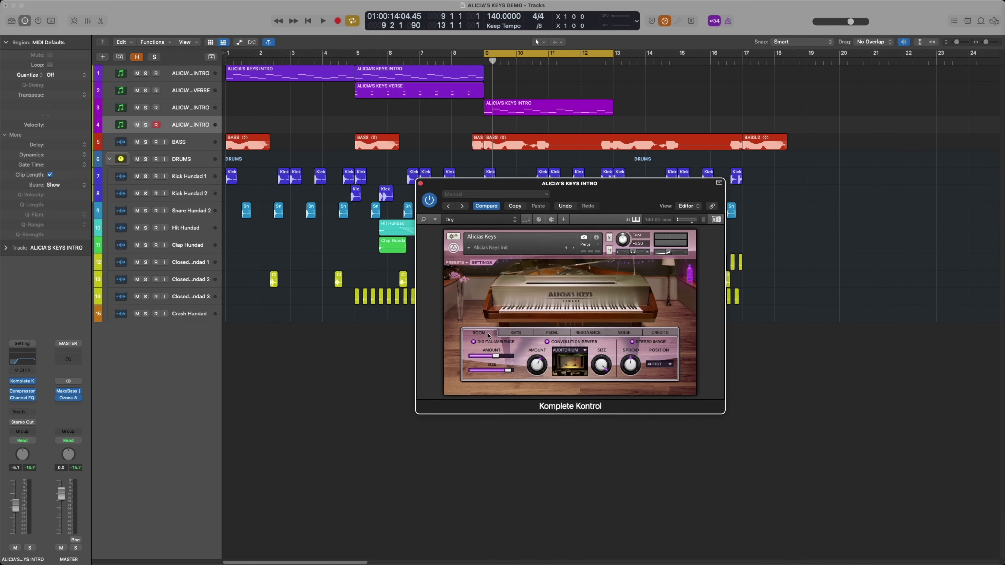
# Record a sparse high piano part on the armed fourth piano track over bars 9 to 13.
pyautogui.press('v')
pyautogui.press('e')
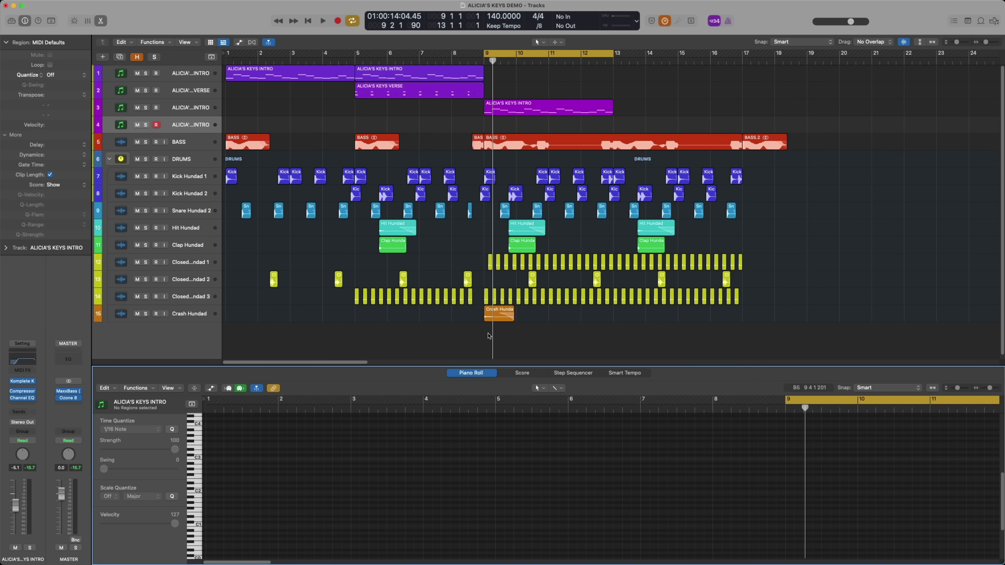
pyautogui.press('r')
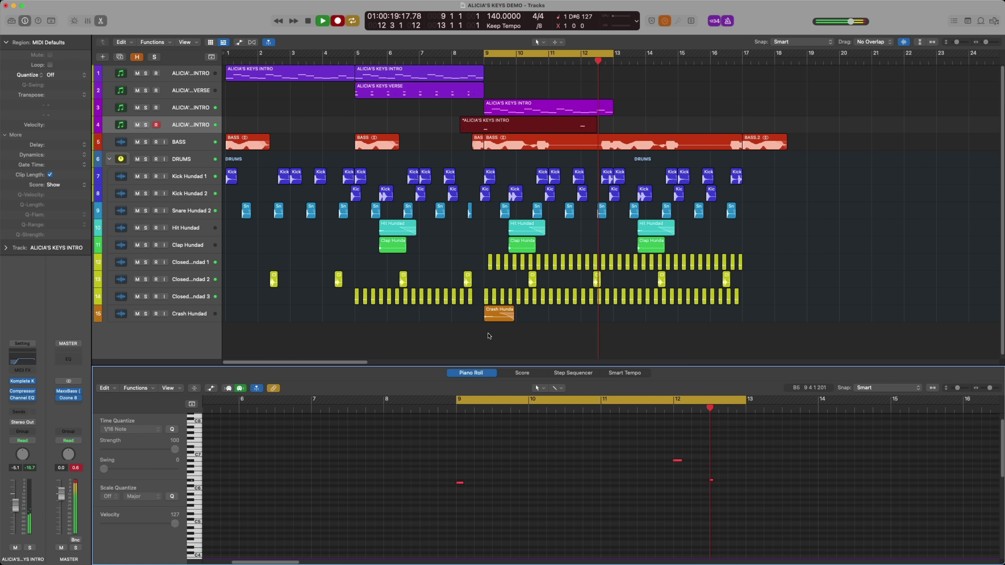
pyautogui.press('space')
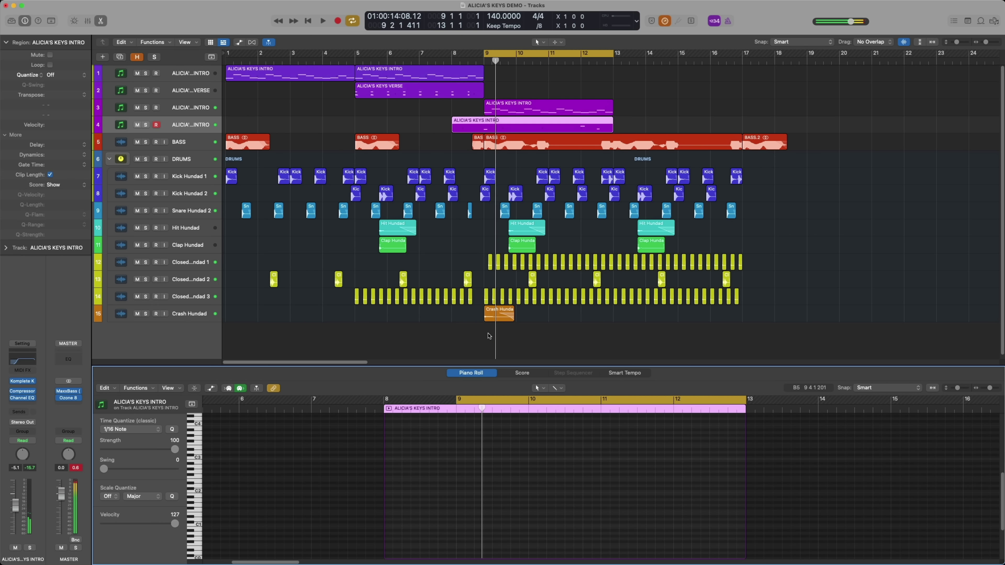
# Trim the new recording to start at bar 9, quantized to 1/16 notes, and duplicate the regions on tracks 3 and 4 over bars 13 to 17.
pyautogui.click(547, 125)
pyautogui.moveTo(546, 125); pyautogui.dragTo(673, 125)
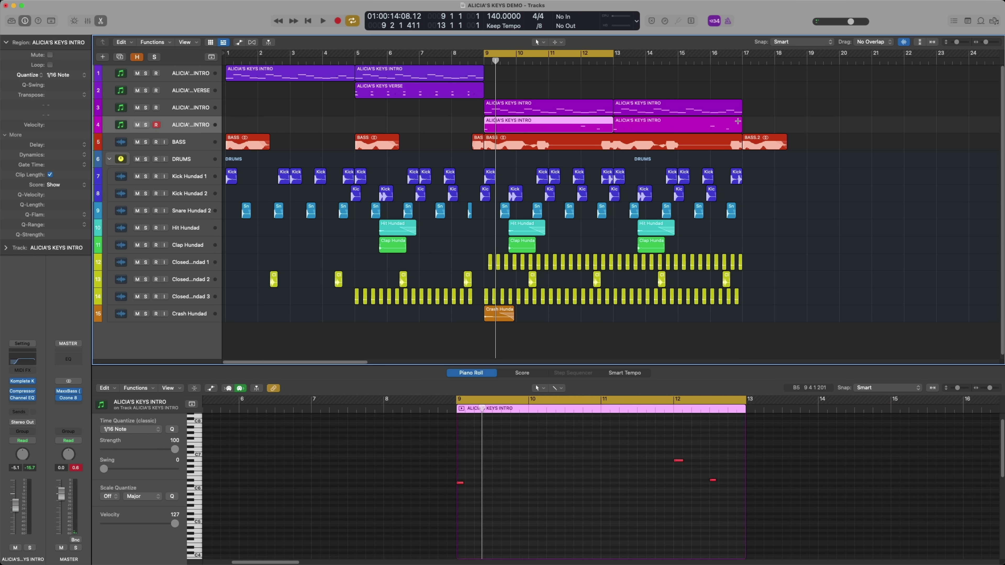
pyautogui.moveTo(546, 108); pyautogui.dragTo(672, 108)
# Copy the verse piano region into the section between bars 9 and 17 and play the extended arrangement from bar 1.
pyautogui.moveTo(434, 89); pyautogui.dragTo(581, 89)
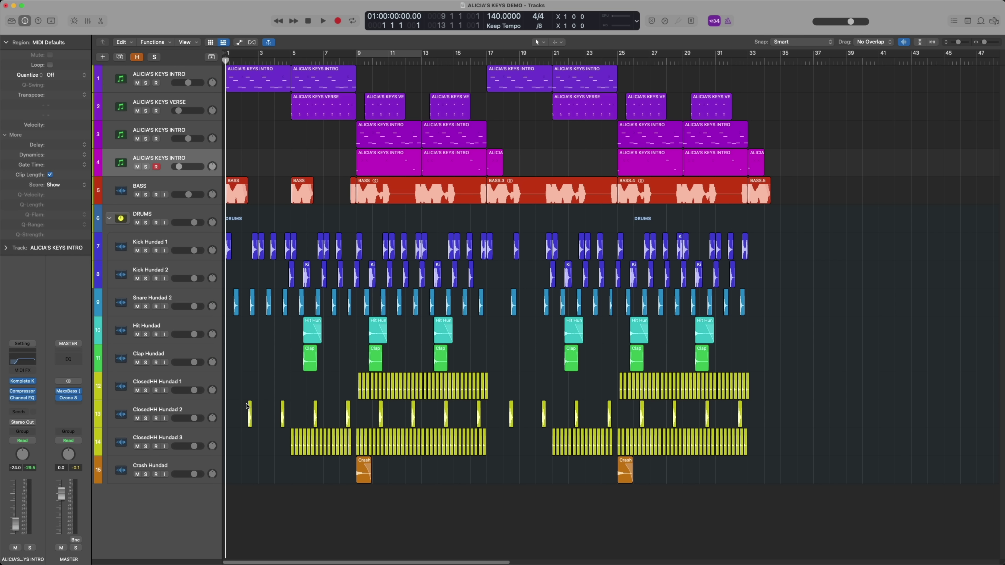
pyautogui.press('space')
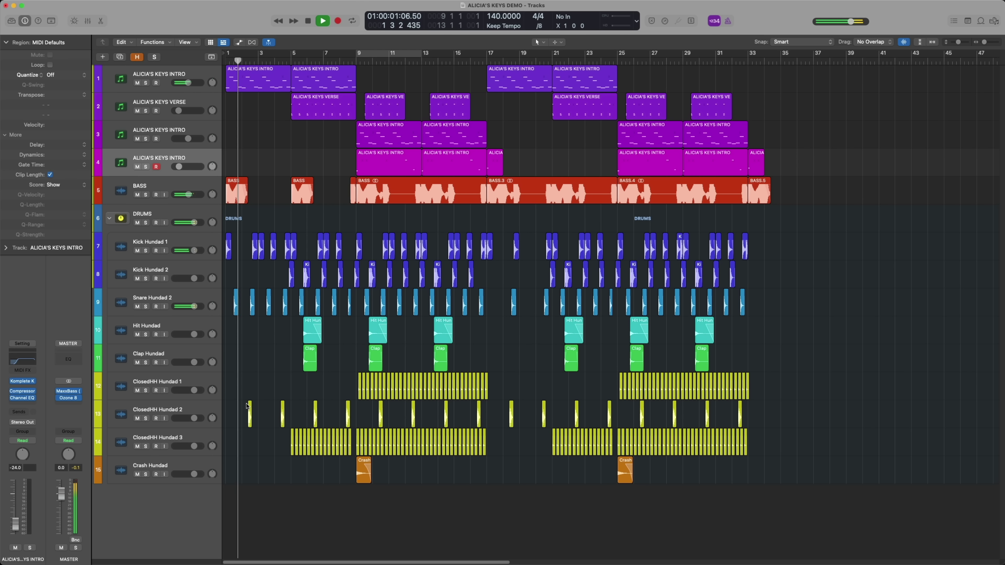